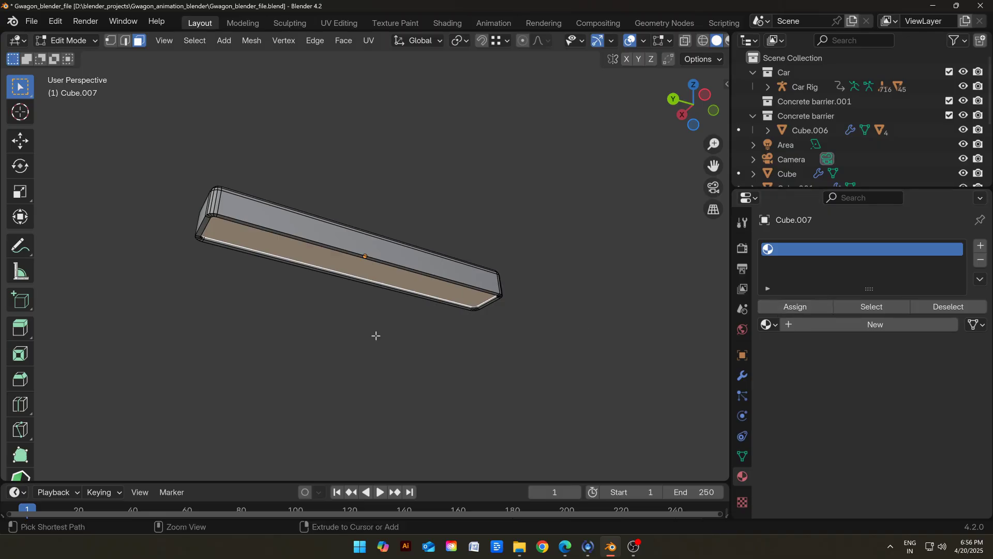
Step: Invert the face selection and assign it a new material with roughness 0.093 in a second slot, previewed in rendered shading
key(ctrl+l)
click(981, 246)
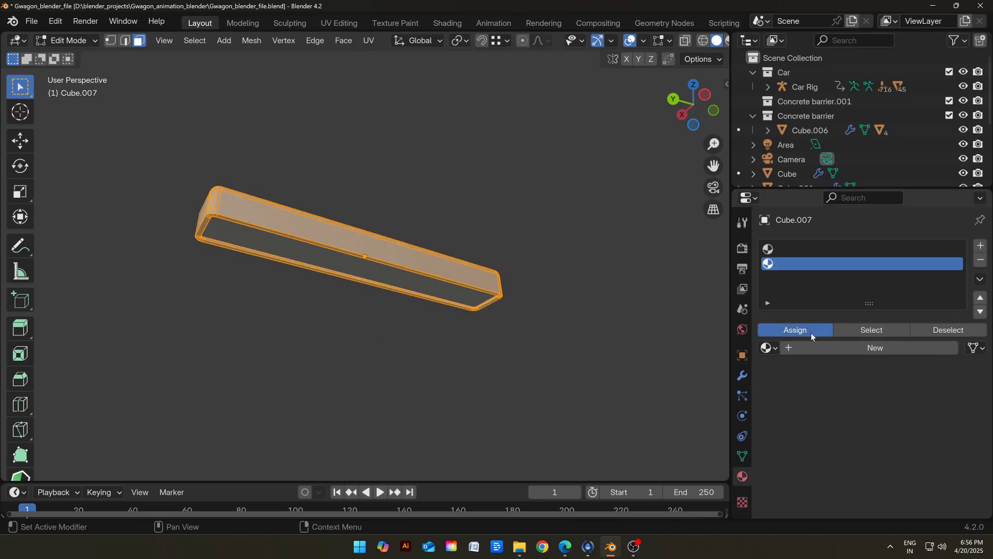
click(796, 348)
scroll(896, 352, down, 4)
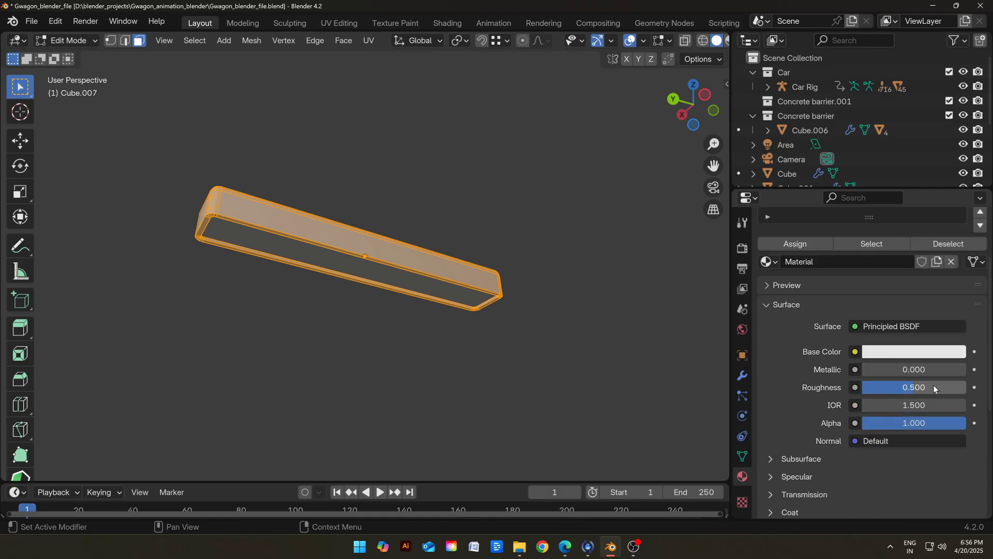
click(728, 40)
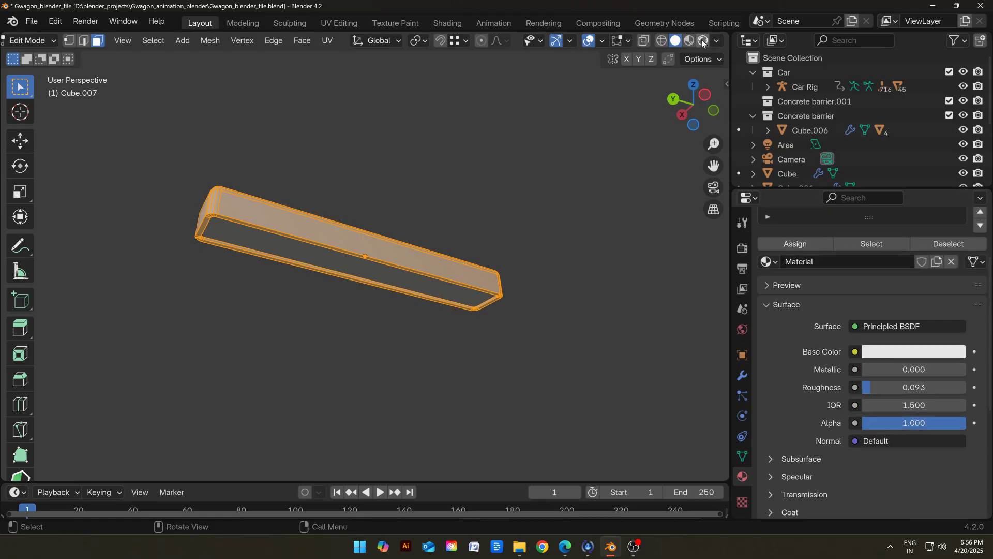
key(Tab)
key(Tab)
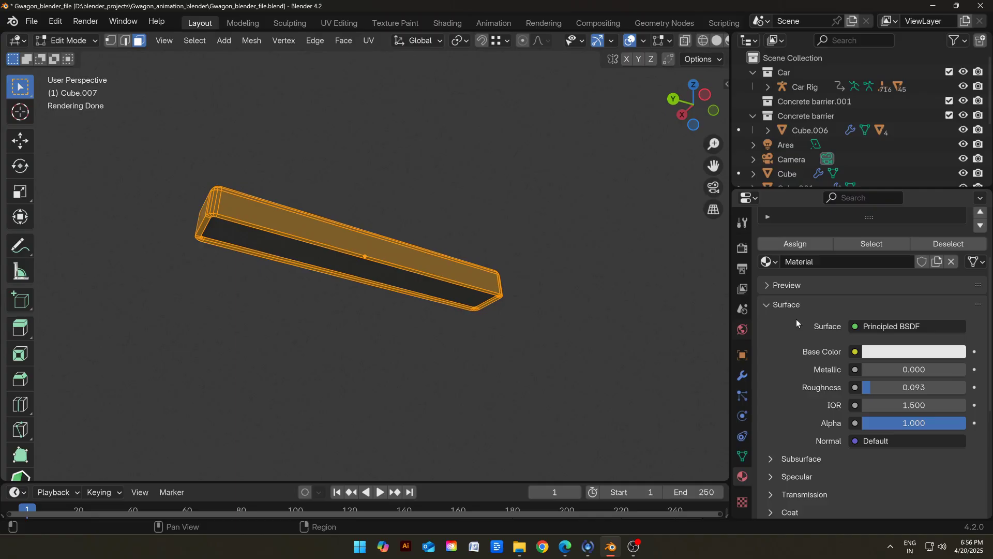
Step: Name the housing material Plastic and create a new material in the first slot for the fixture's bottom face
scroll(797, 320, up, 5)
key(ctrl+z)
click(801, 345)
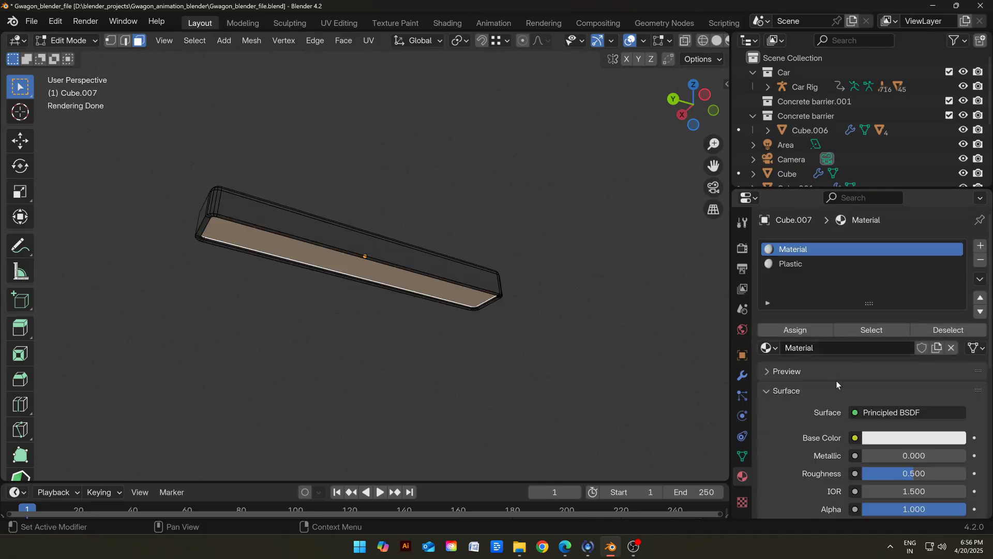
Step: Set the emission strength of the bottom face's material to 10, keeping its emission color white
scroll(836, 380, down, 6)
click(796, 375)
click(914, 394)
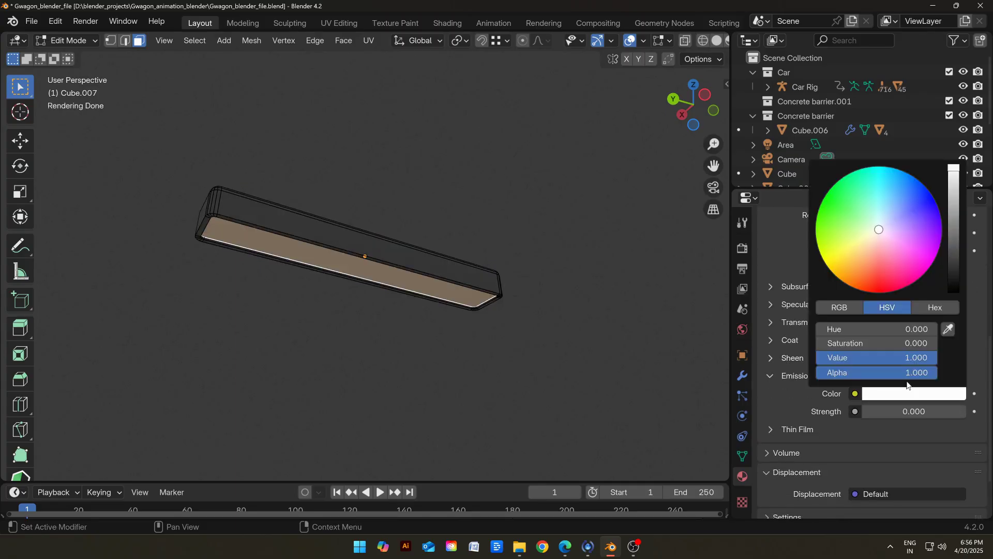
drag(914, 412, 957, 411)
scroll(911, 382, down, 1)
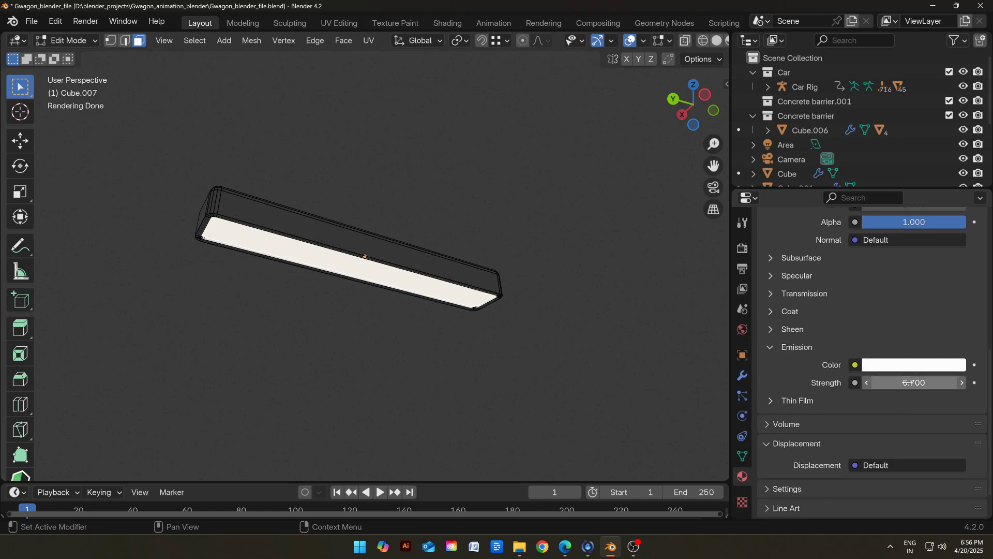
text(10)
key(Return)
scroll(865, 313, up, 10)
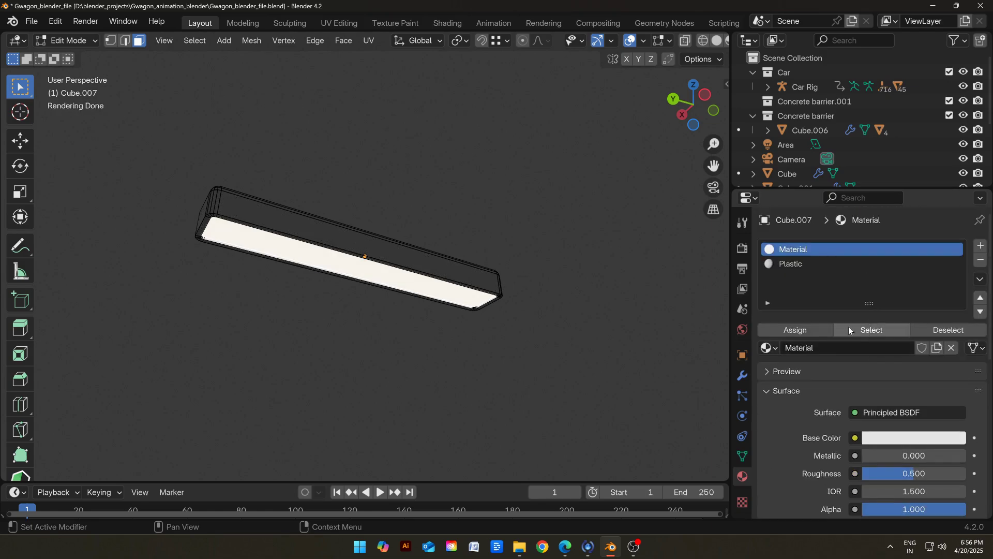
Step: Name the glowing material Emission and move the light fixture about 4.25 m along negative X to the tunnel's side wall
key(Tab)
key(g)
key(y)
alt+middle_drag(443, 338, 473, 327)
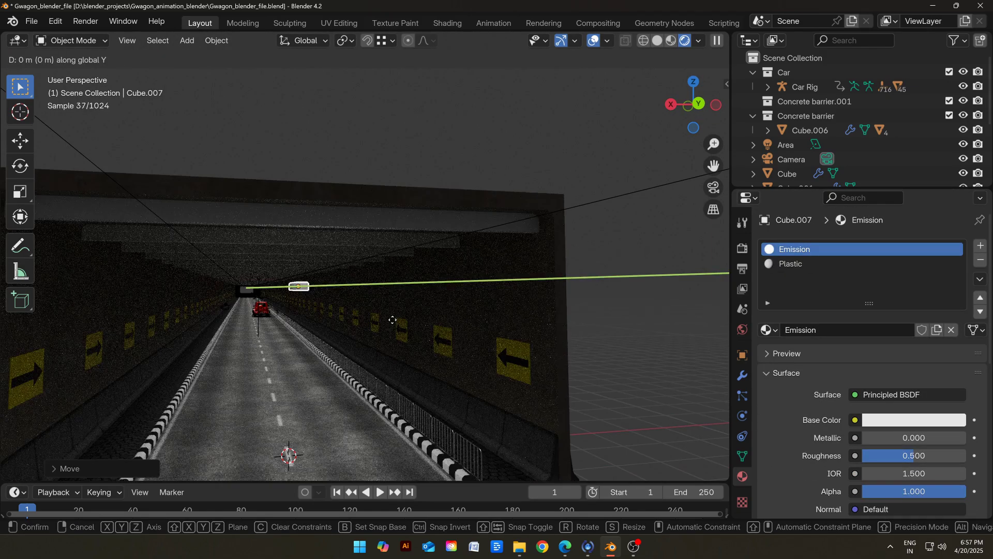
key(x)
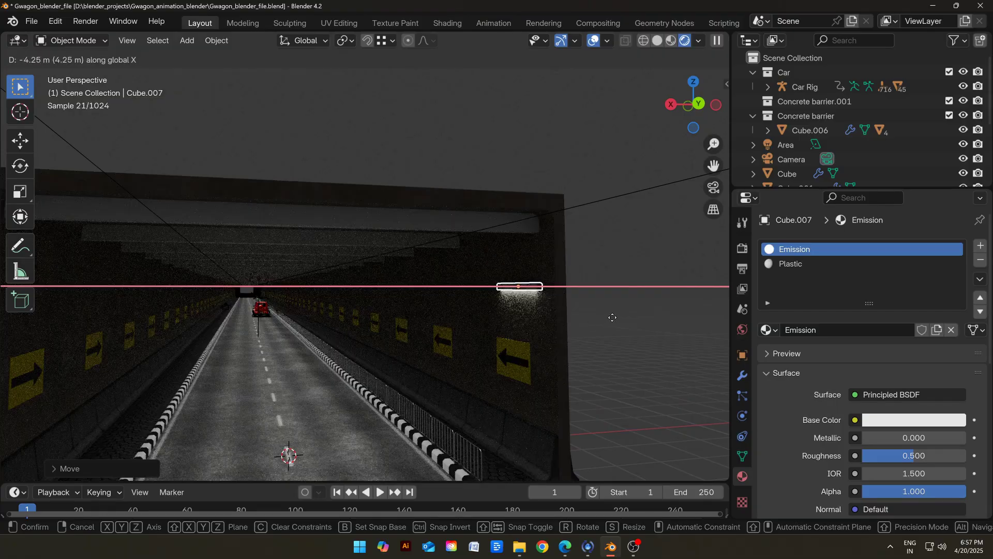
click(609, 317)
middle_drag(609, 315, 697, 288)
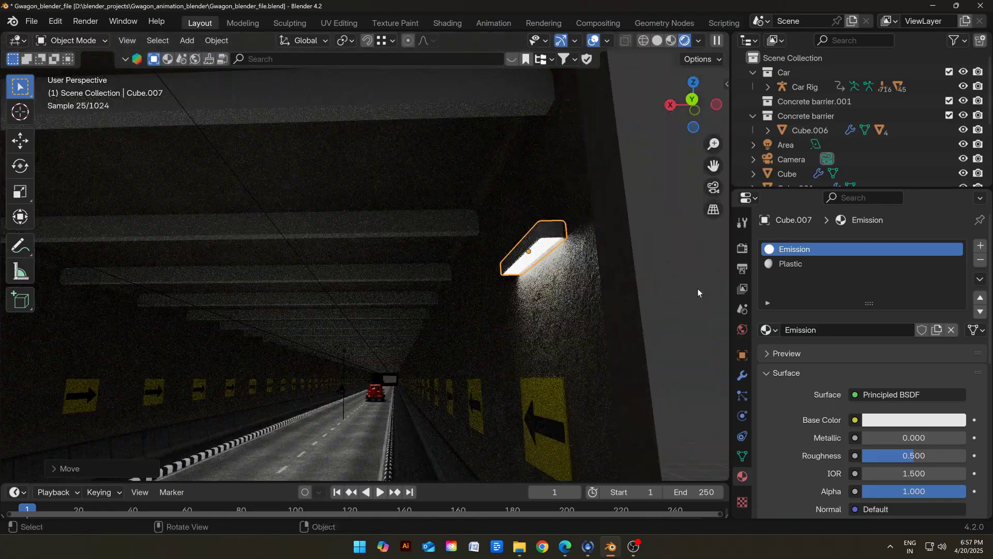
Step: Rotate the light fixture 90° about the Y axis so its emissive face points into the tunnel
key(g)
key(x)
key(y)
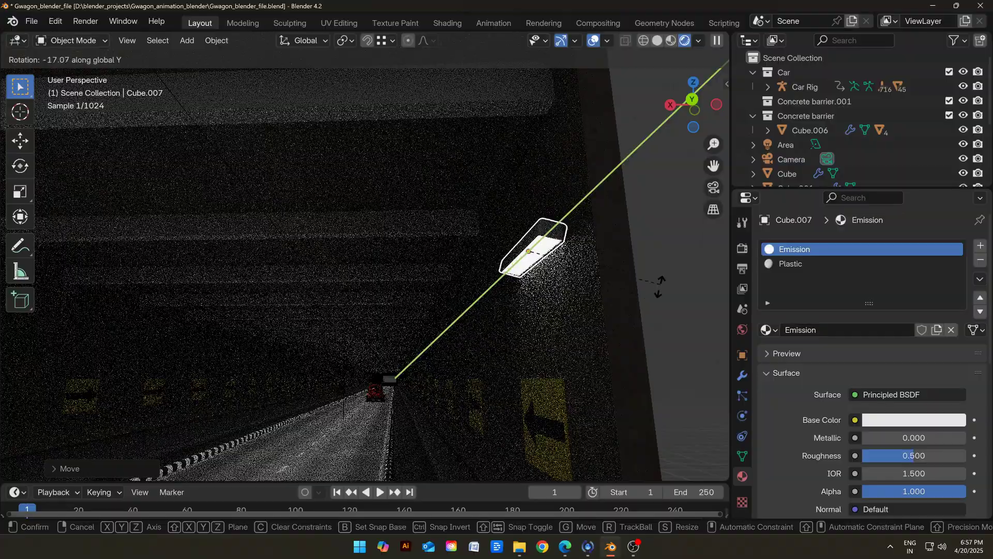
key(Escape)
text(ry90)
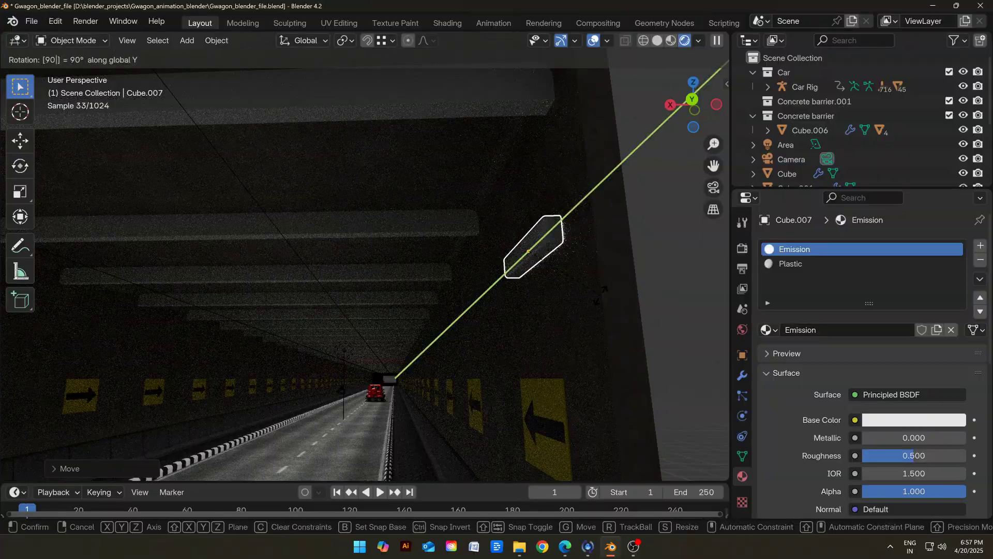
key(Return)
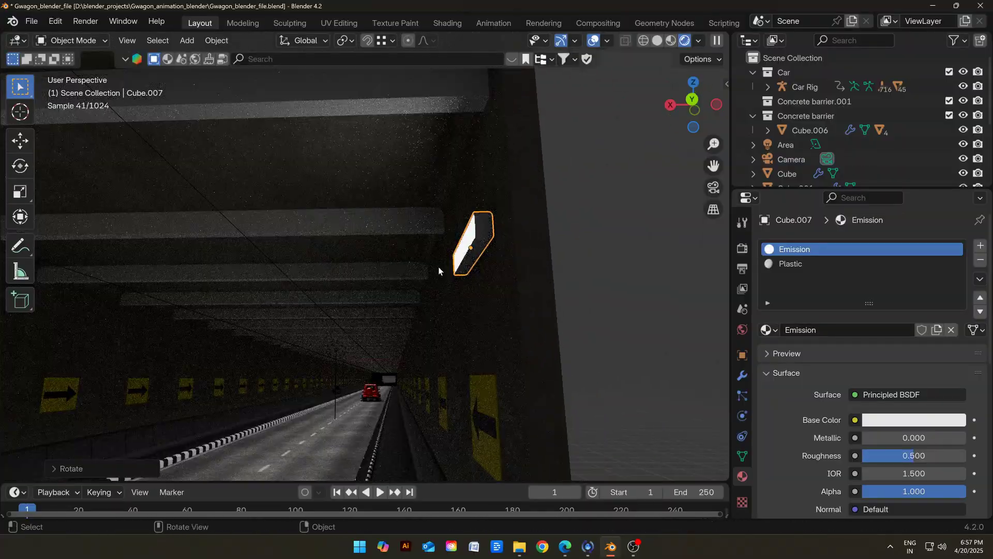
Step: Duplicate the light fixture and place the copy directly beneath the original, about 0.2 m lower along Z
scroll(438, 266, up, 3)
middle_drag(439, 266, 556, 235)
key(shift+d)
key(z)
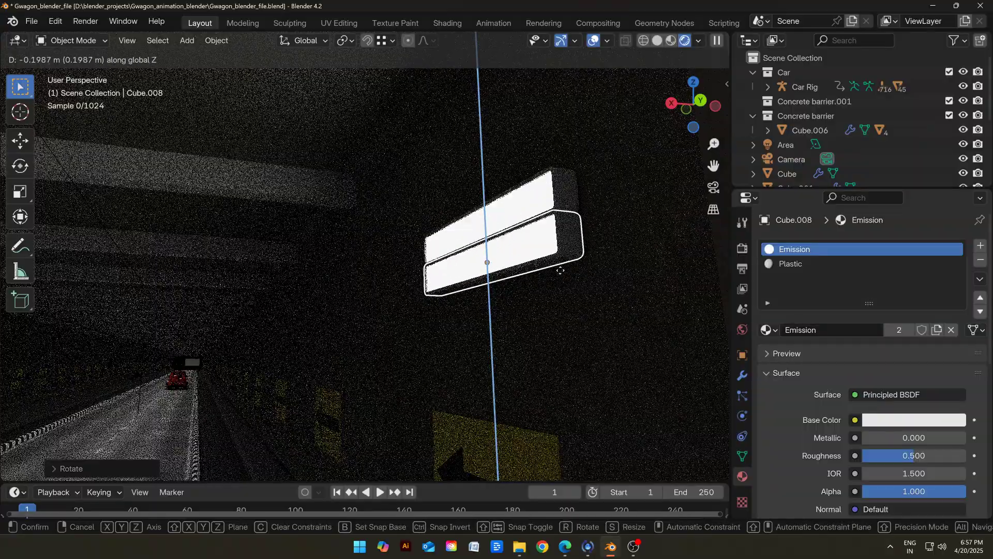
click(713, 278)
Step: Tilt the lower light fixture about the Y axis toward the road and nudge it against the wall under the upper one
key(r)
key(y)
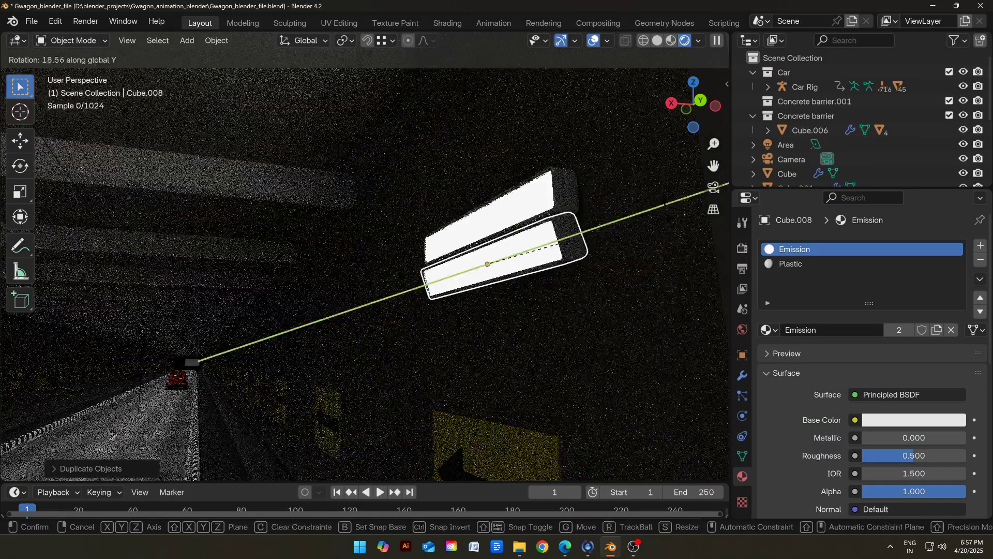
click(525, 255)
key(g)
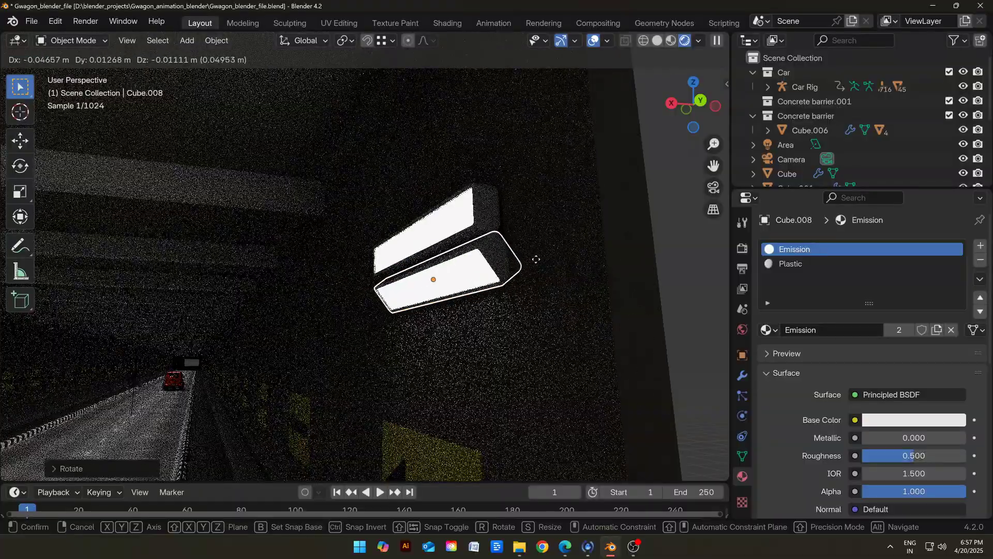
click(533, 258)
scroll(533, 257, up, 5)
middle_drag(533, 258, 665, 300)
scroll(664, 299, down, 5)
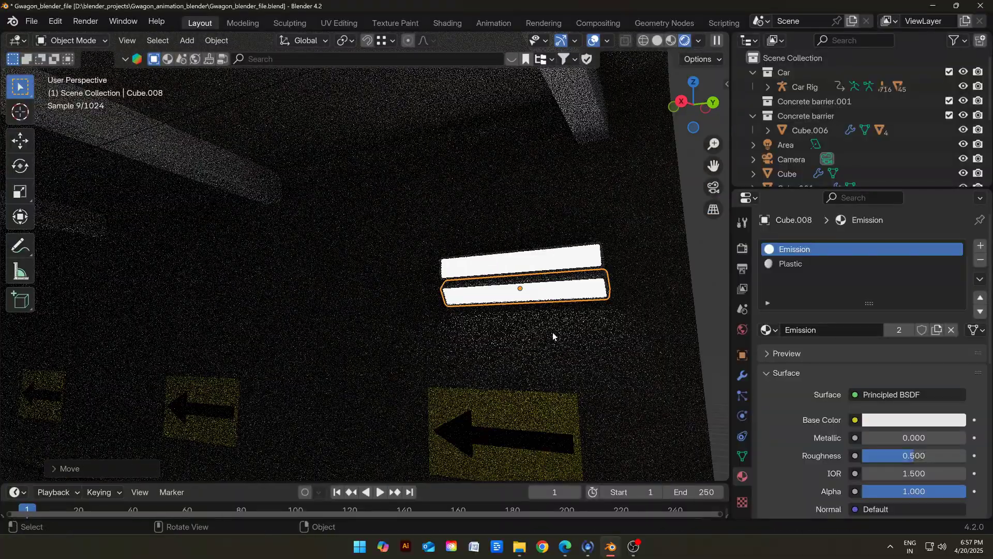
middle_drag(553, 332, 445, 278)
Step: Array the light pair along the tunnel wall with relative offset Y -2.9 and an increased fixed count, and hide the viewport overlays
click(446, 278)
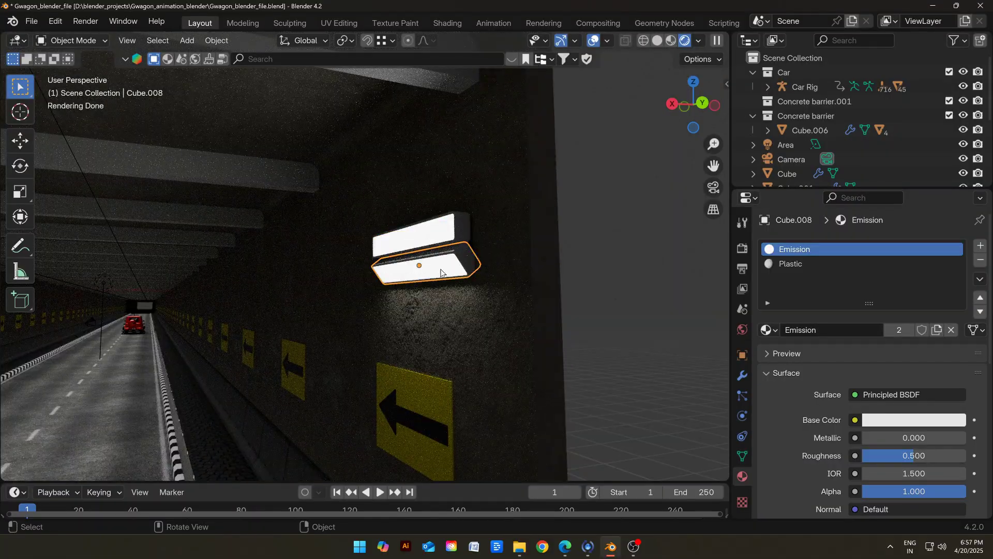
click(646, 288)
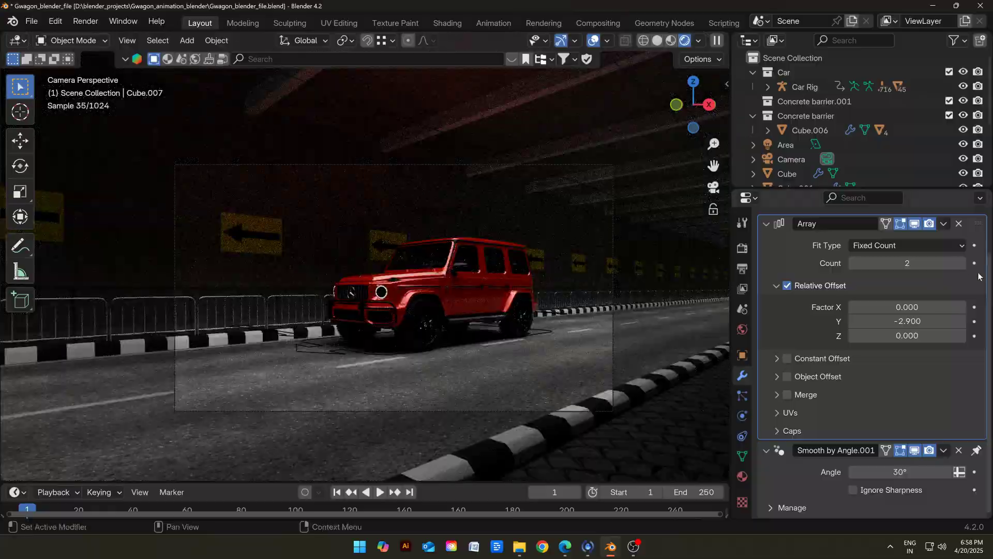
drag(960, 264, 992, 264)
click(595, 41)
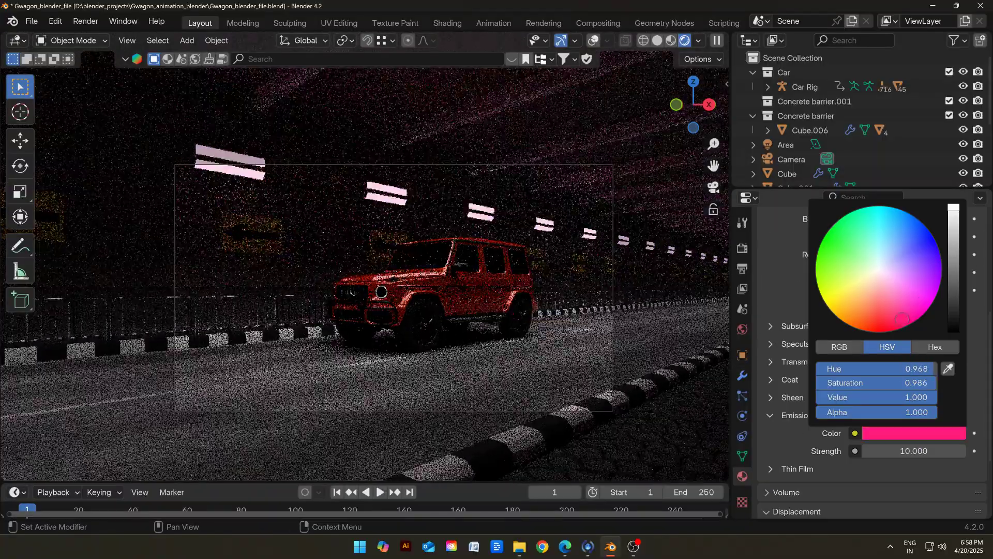
Step: Try a saturated blue emission color on the tunnel lights and return it to white
mouse_move(890, 369)
mouse_down()
mouse_move(925, 369)
mouse_move(884, 368)
mouse_up()
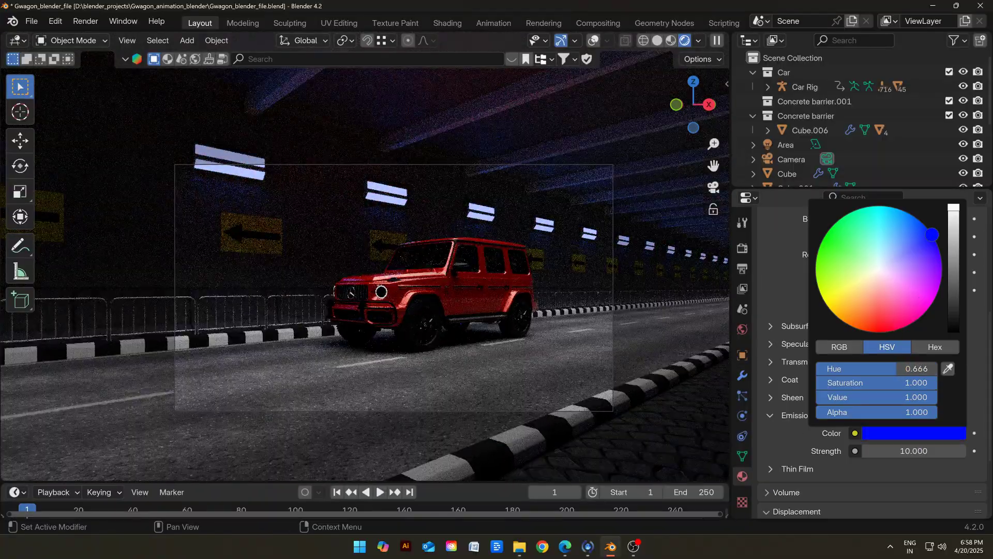
drag(932, 235, 879, 269)
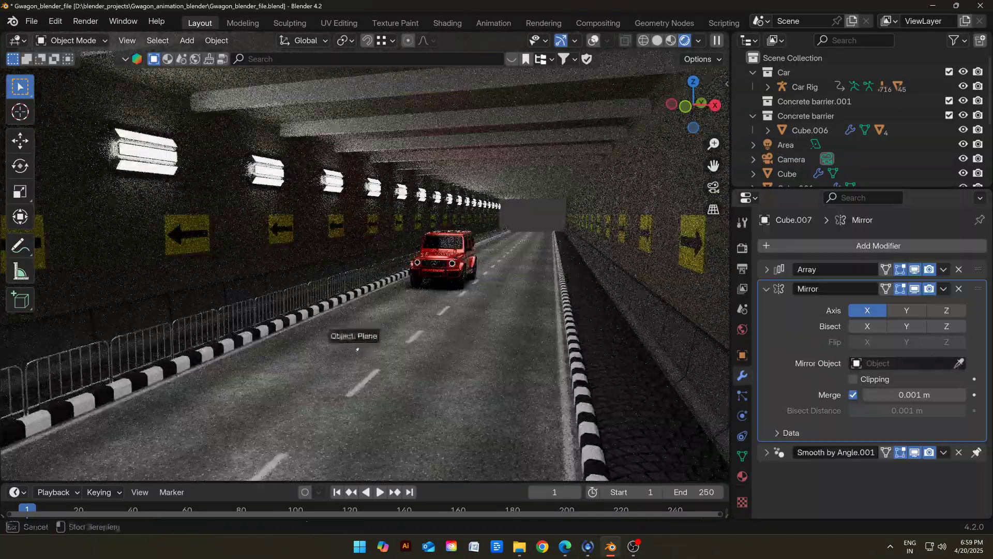
Step: Mirror the tunnel lights on X about the road's Plane object and check the camera view with a test render
click(357, 350)
key(KP_0)
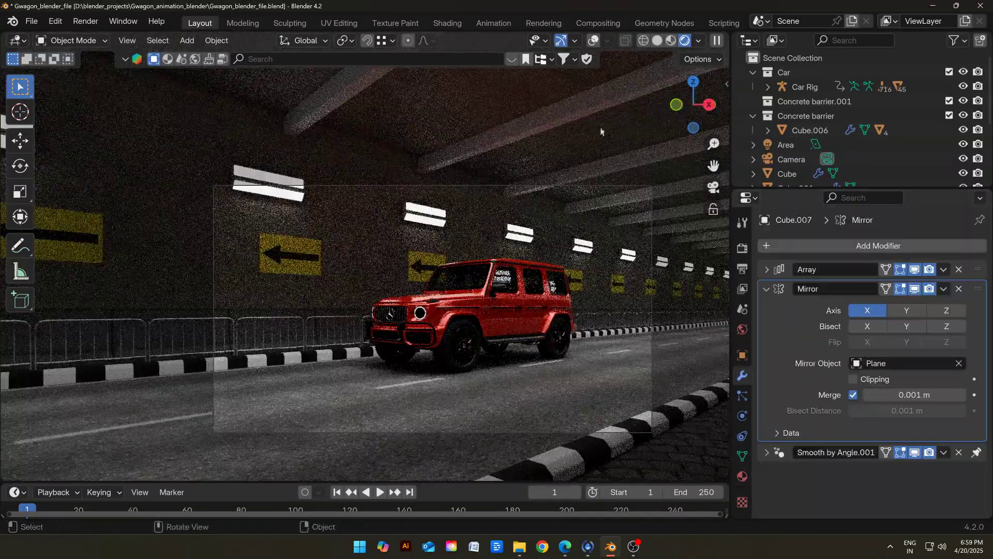
click(960, 288)
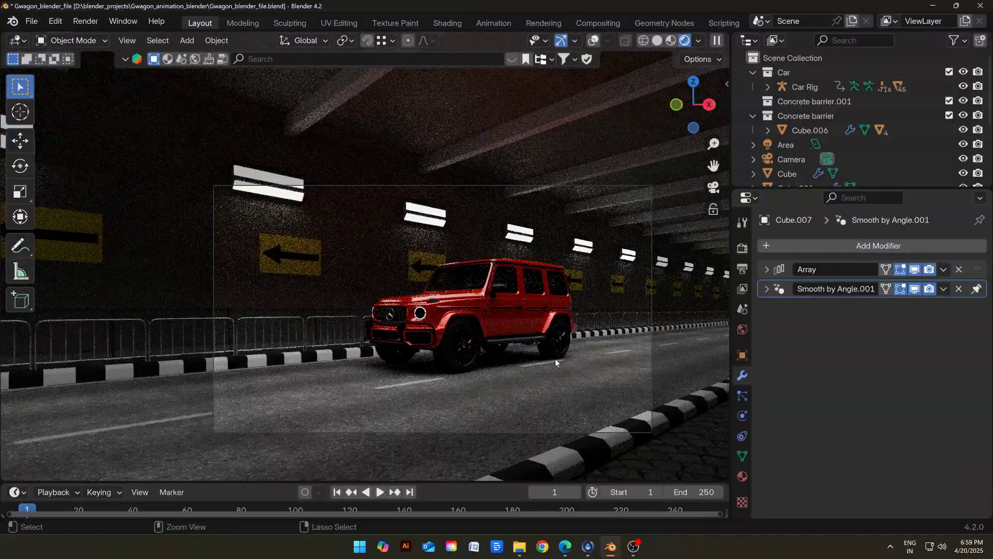
key(ctrl+z)
key(F12)
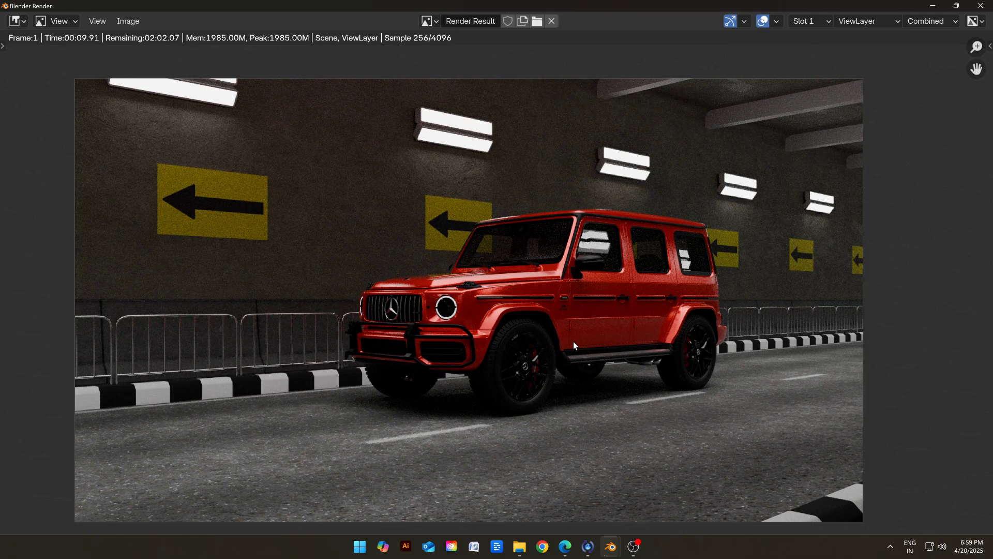
key(Escape)
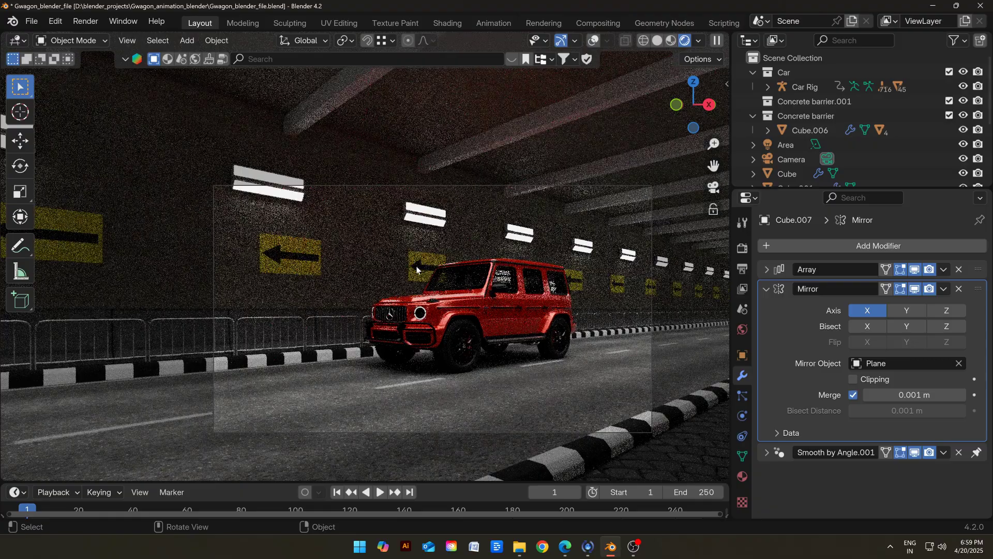
Step: Scale down the yellow arrow signs and widen their array spacing with a larger relative X offset
click(573, 340)
key(s)
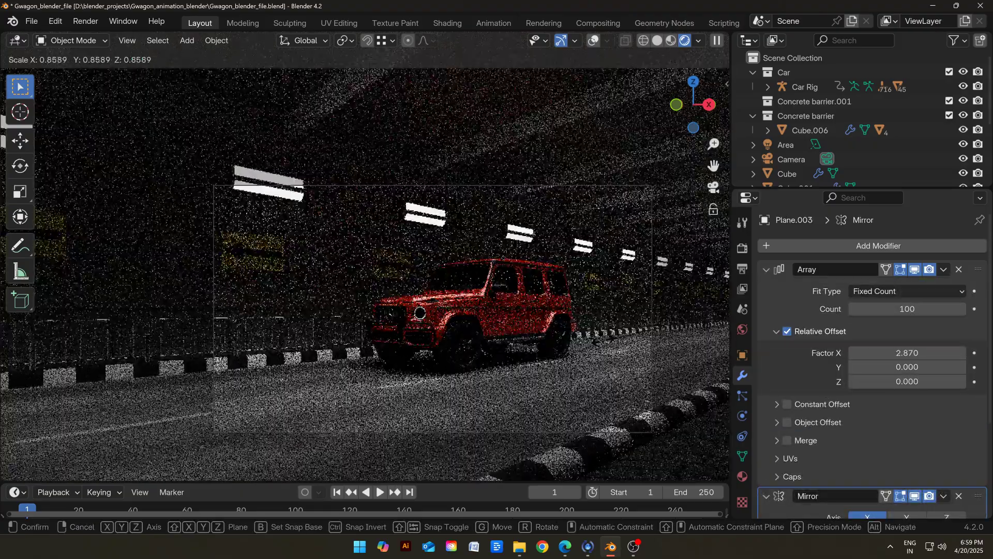
key(Return)
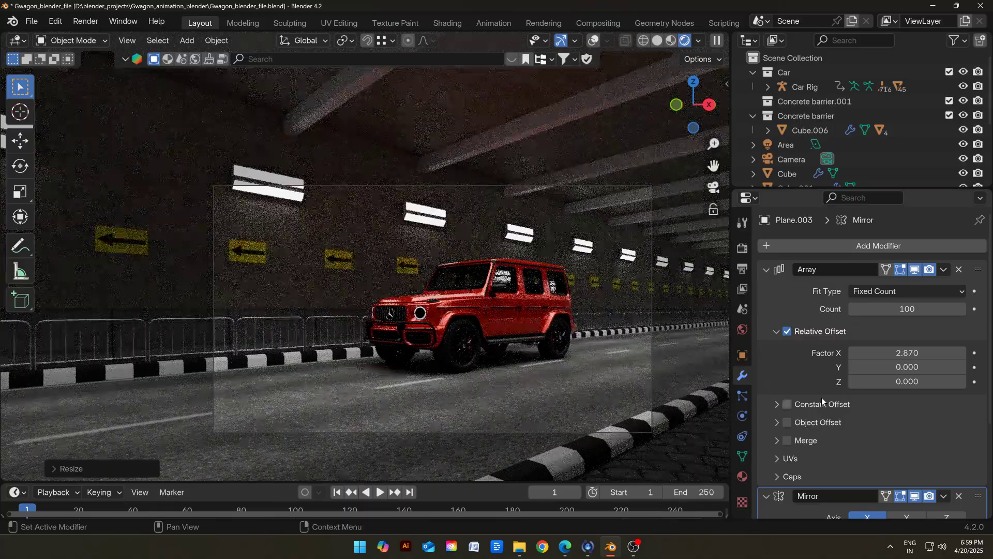
drag(908, 353, 895, 353)
Step: Render the camera view again and examine the resized arrow signs and wall lighting
key(F12)
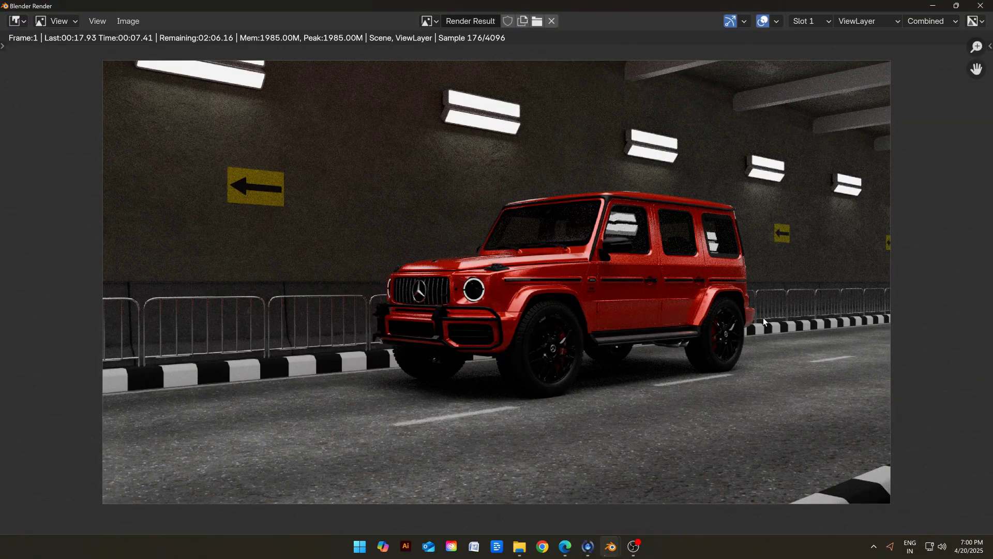
scroll(322, 392, down, 1)
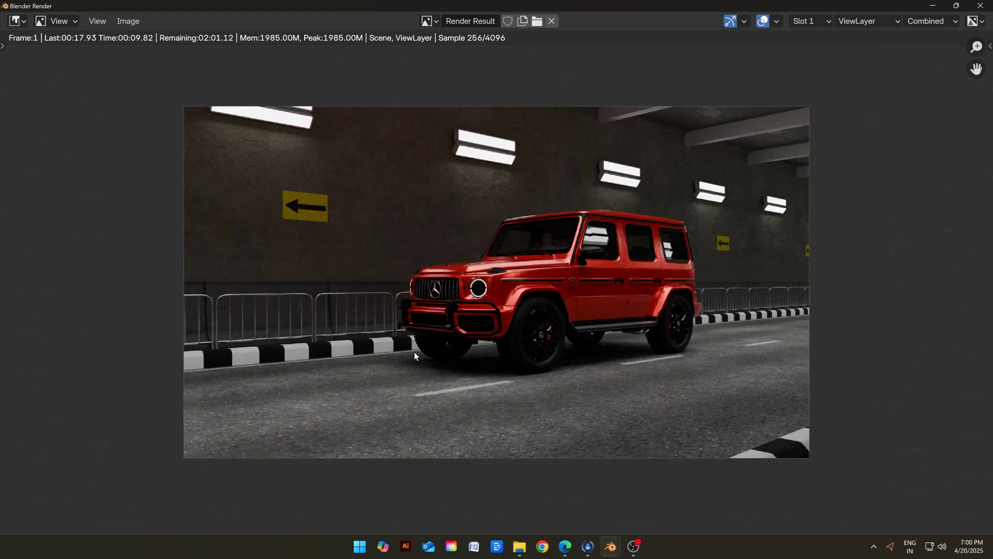
middle_drag(498, 330, 482, 332)
key(Escape)
Step: Parent the camera to the car's painted body mesh
click(548, 255)
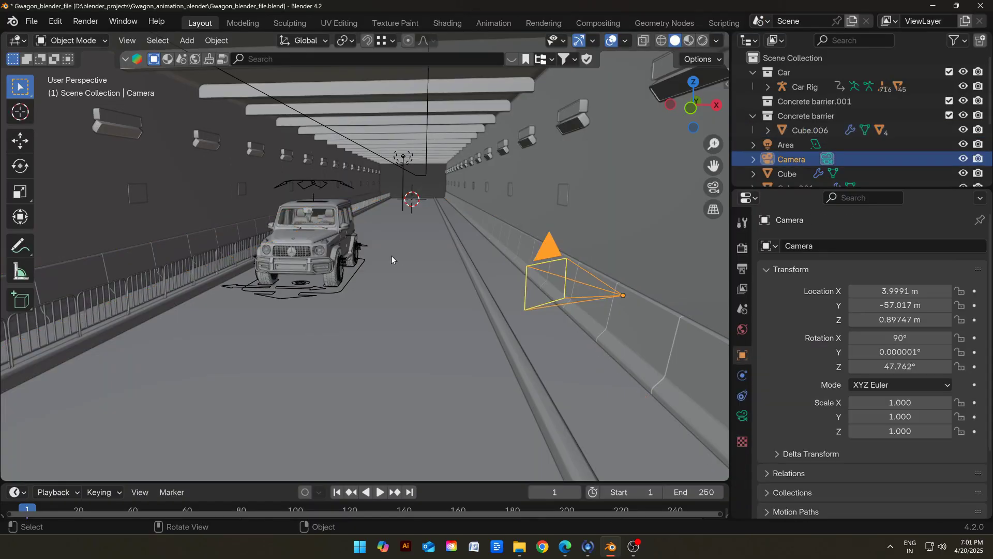
middle_drag(391, 256, 417, 266)
click(343, 238)
middle_drag(342, 237, 355, 268)
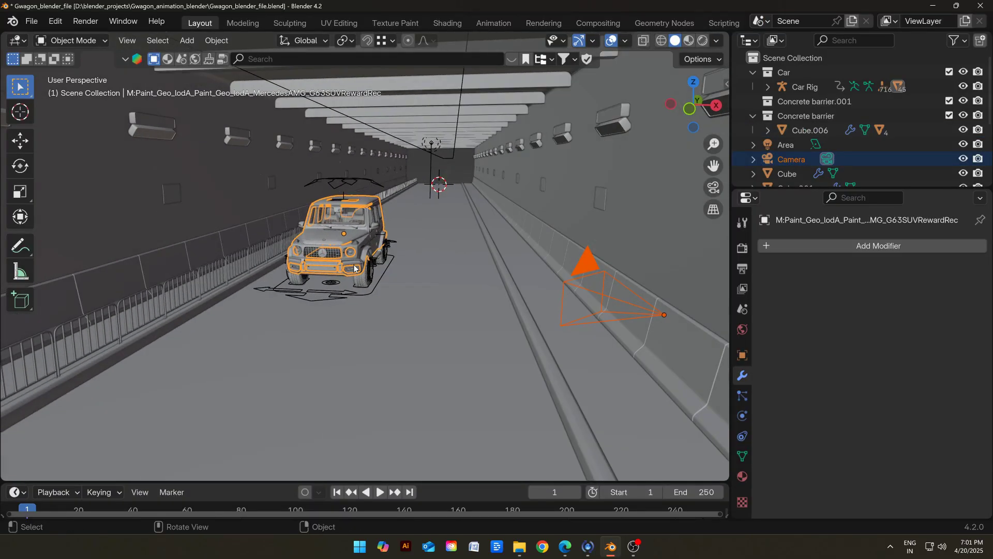
key(ctrl+p)
click(354, 268)
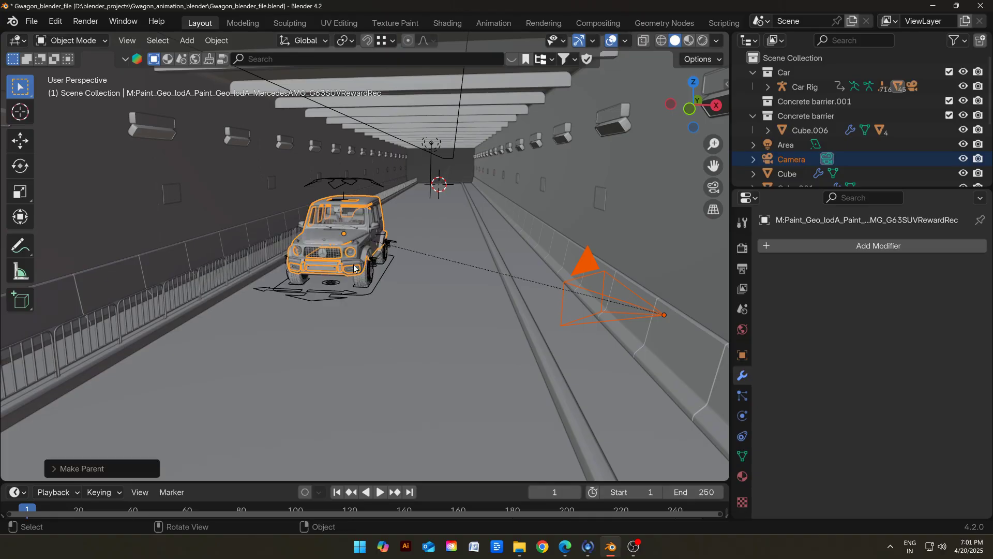
Step: Test moving the Car Rig along the Y axis with the parented camera, and cancel the move
click(358, 296)
click(362, 293)
key(g)
key(y)
key(Escape)
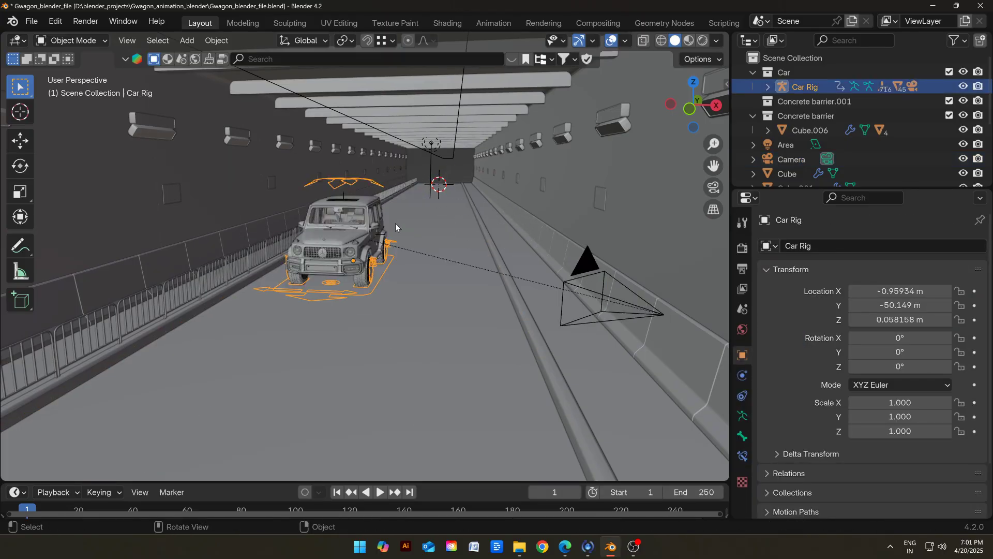
Step: Move the Car Rig along the Y axis to about -15.6 m while viewing through the camera
key(KP_0)
key(g)
key(y)
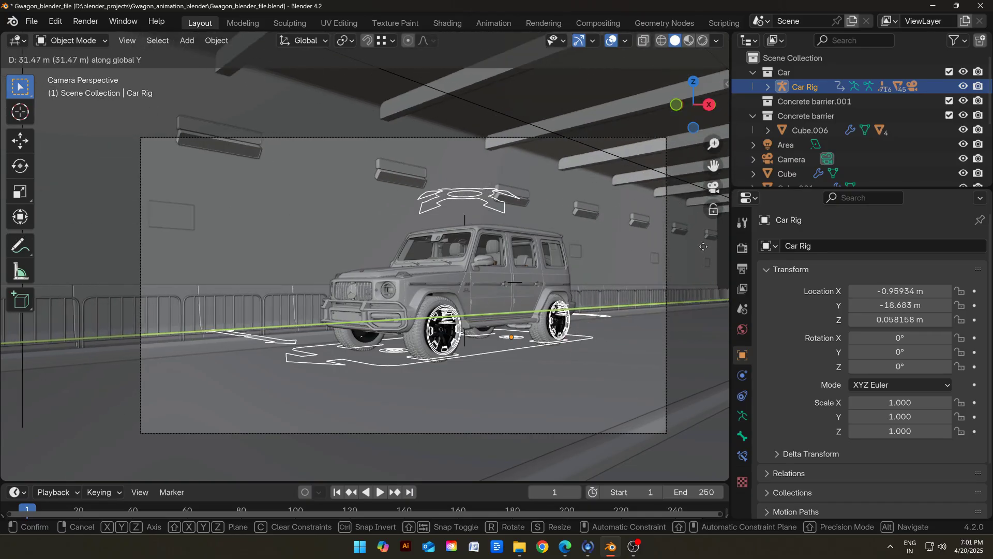
click(692, 268)
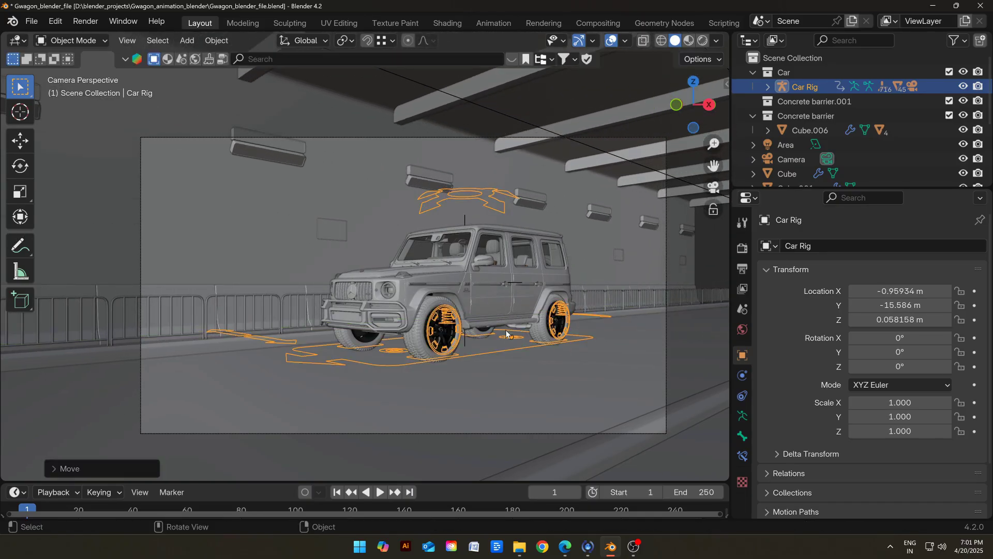
click(454, 359)
click(458, 356)
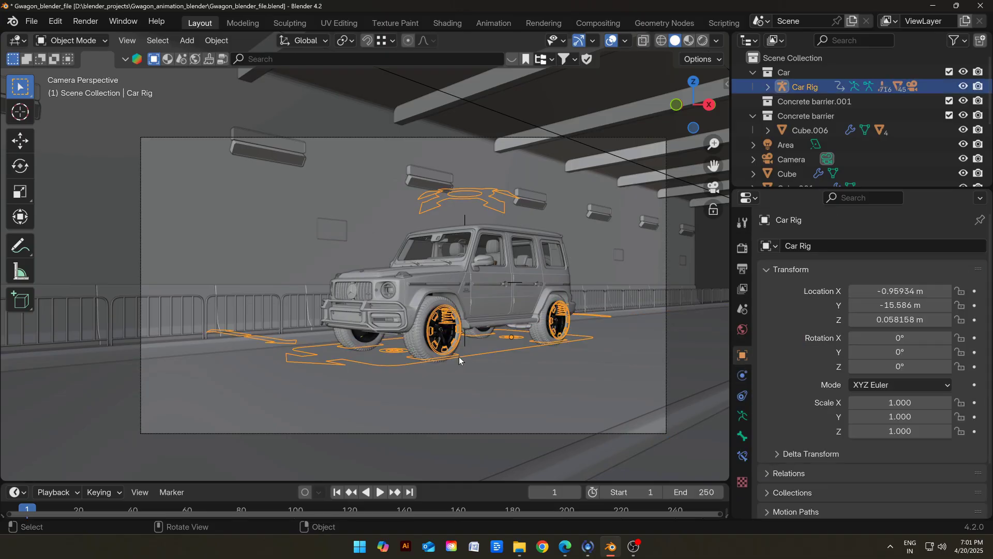
Step: Switch the Car Rig to Pose Mode and enable Wheels on Y axis in the Rigacar animation rig settings
click(69, 42)
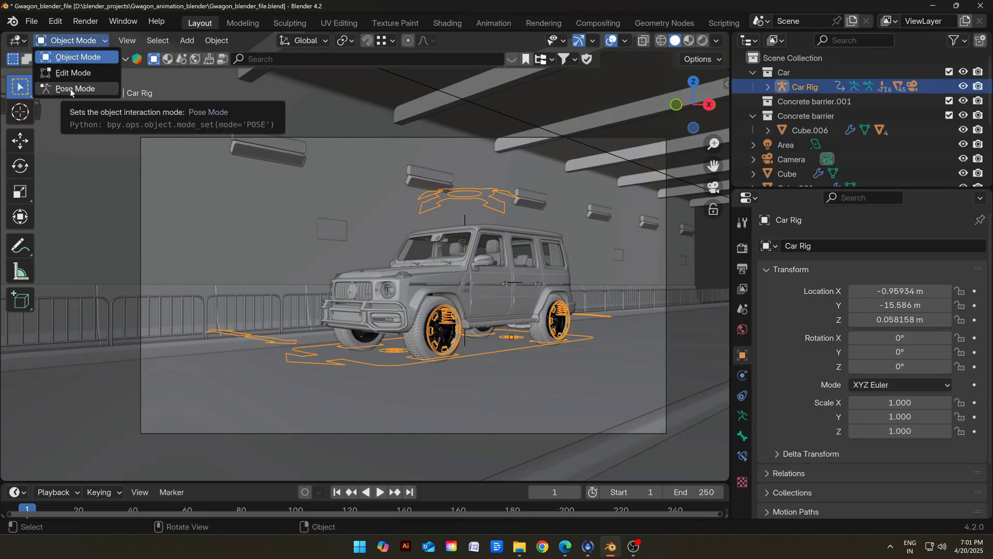
click(70, 89)
shift+middle_drag(484, 355, 479, 328)
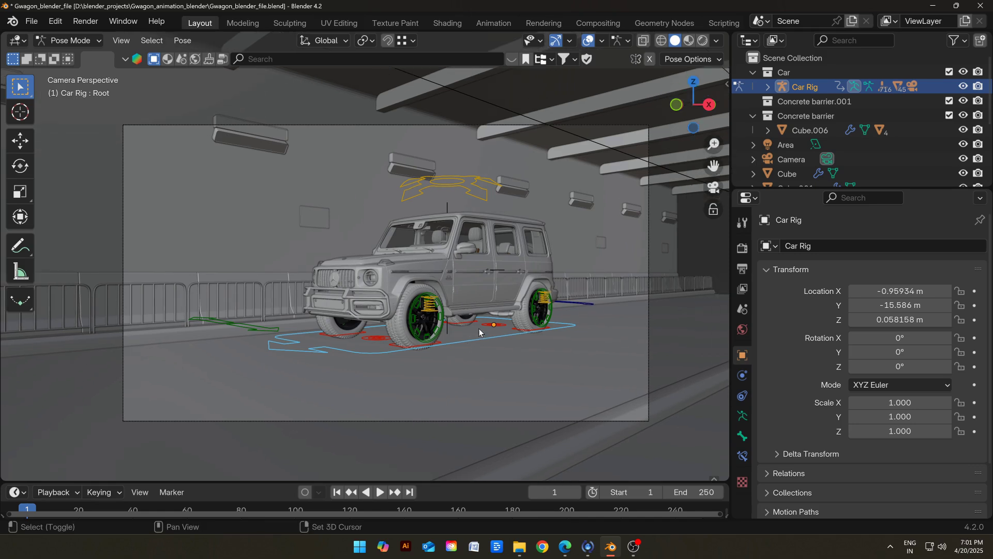
key(n)
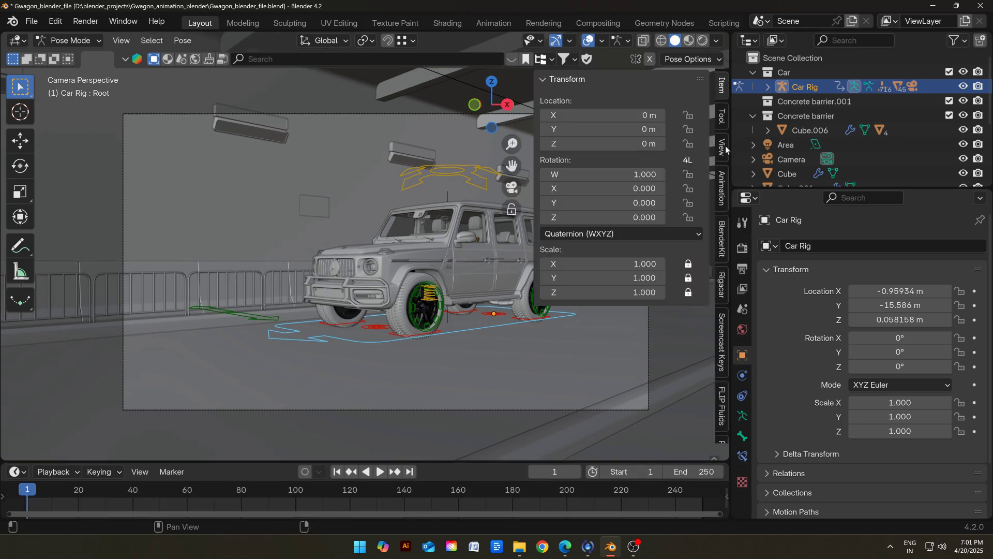
click(722, 149)
click(722, 116)
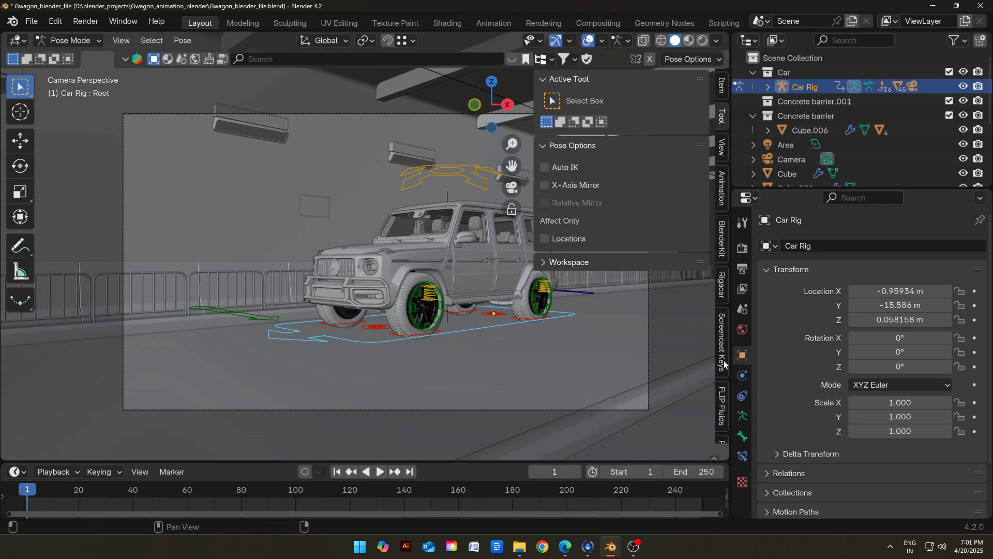
scroll(724, 362, down, 2)
click(724, 286)
scroll(508, 263, up, 2)
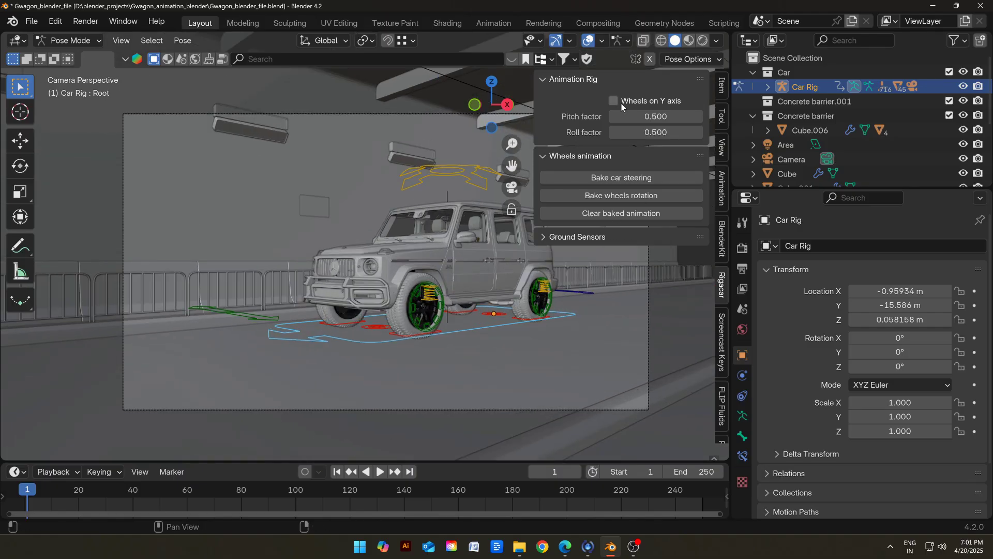
click(621, 103)
key(n)
scroll(445, 326, down, 1)
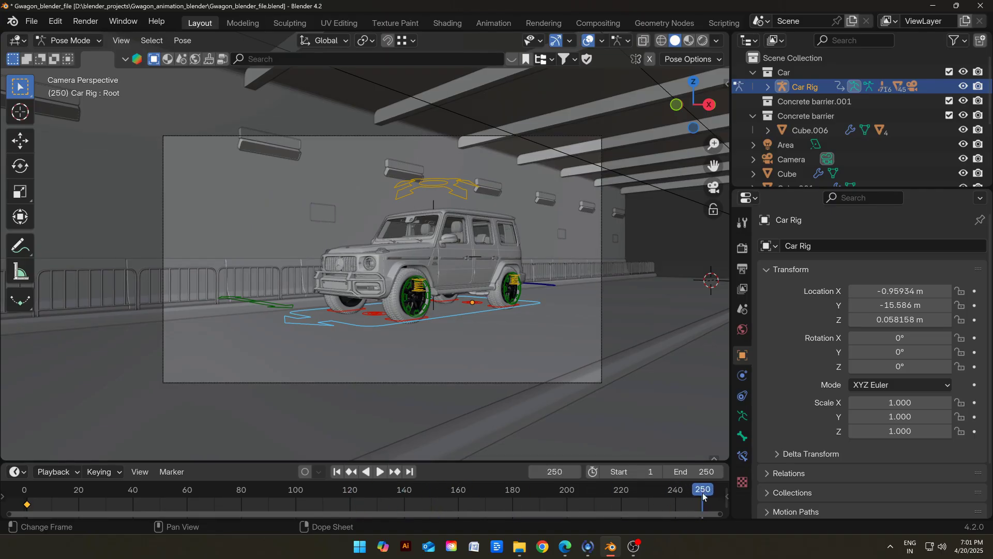
text(gy)
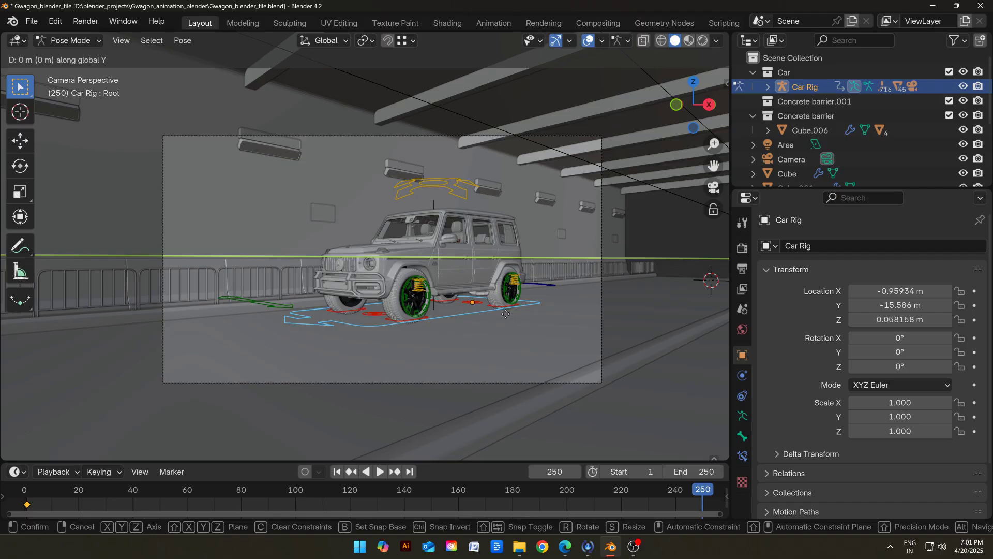
text(300)
key(Escape)
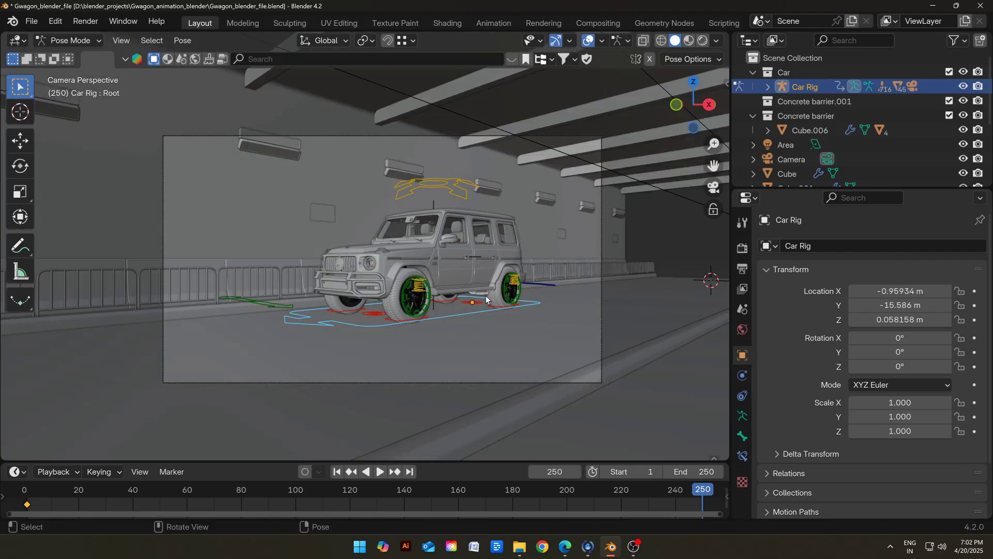
Step: At frame 250, move the rig's Root bone along the Y axis down the tunnel and frame it in a perspective view
middle_drag(506, 313, 407, 228)
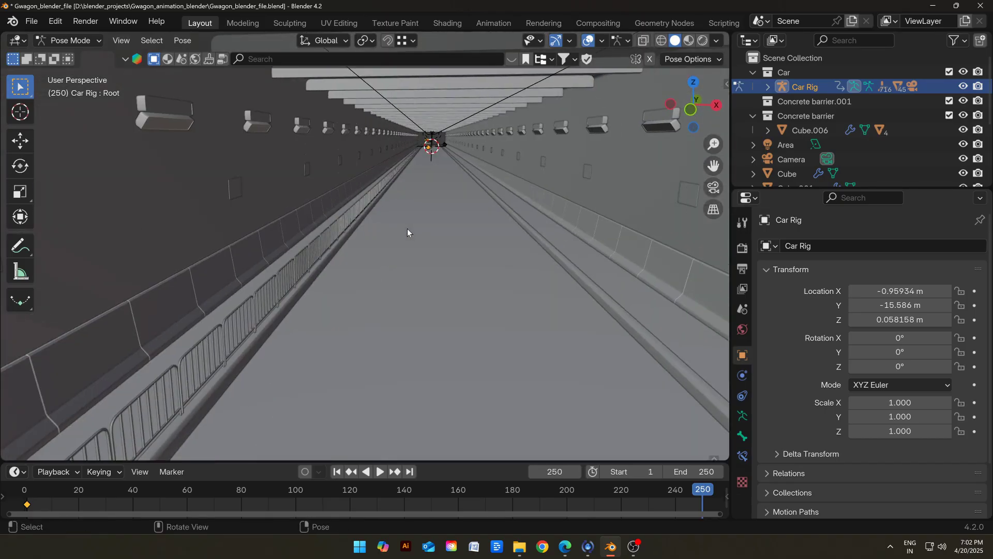
key(g)
key(y)
click(418, 281)
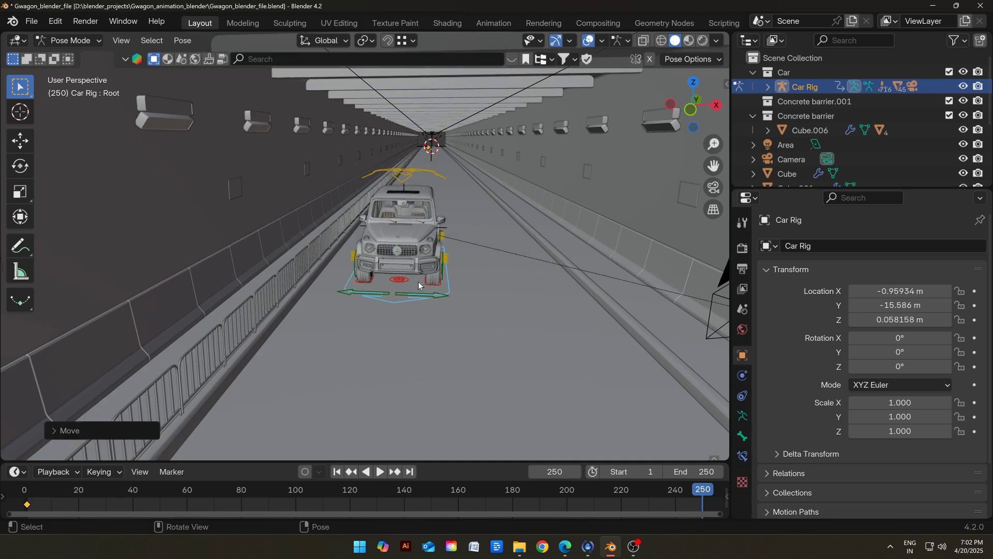
key(KP_Decimal)
middle_drag(442, 226, 398, 230)
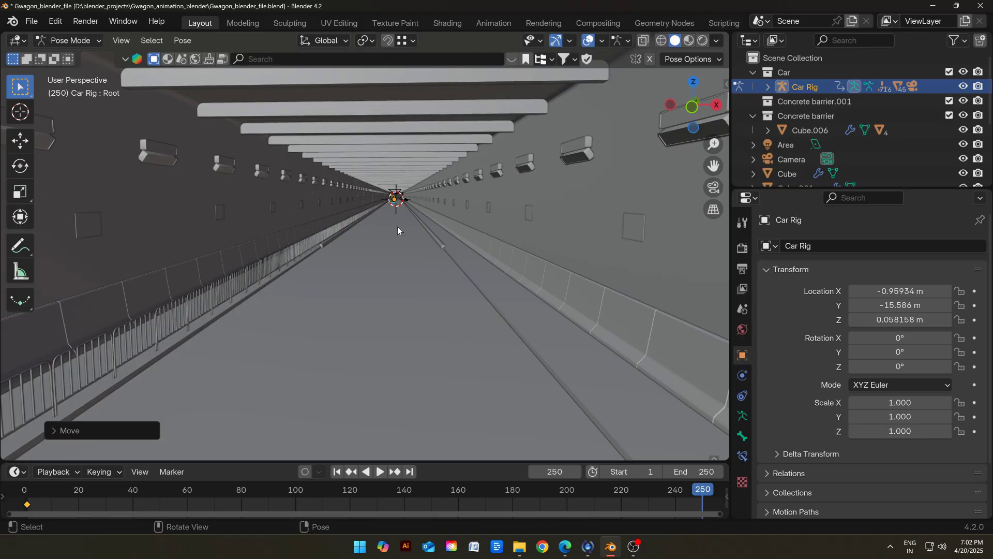
Step: Move the Root bone further along the Y axis down the tunnel and insert its keyframe at frame 250
key(g)
key(y)
click(381, 336)
middle_drag(382, 337, 399, 242)
scroll(399, 243, down, 10)
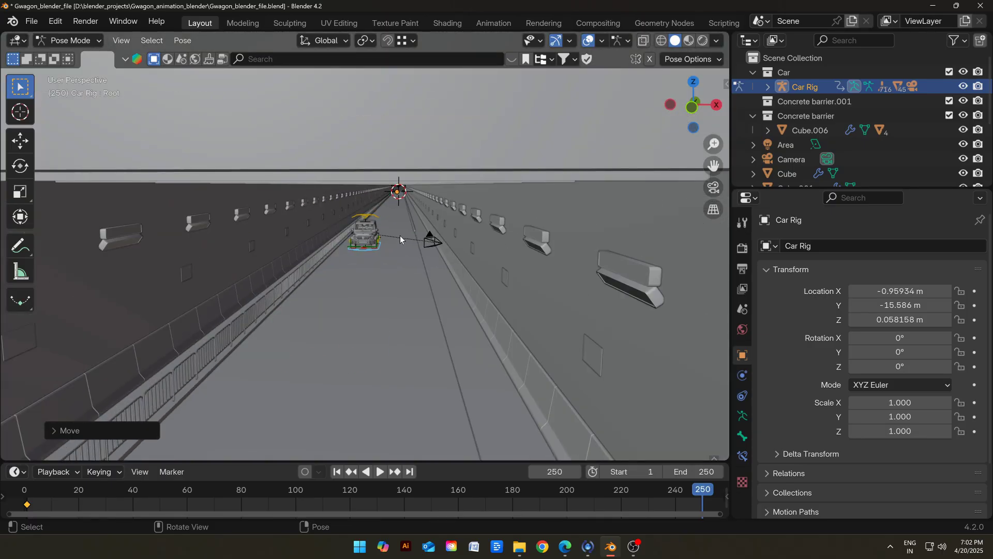
key(g)
key(y)
click(391, 332)
key(i)
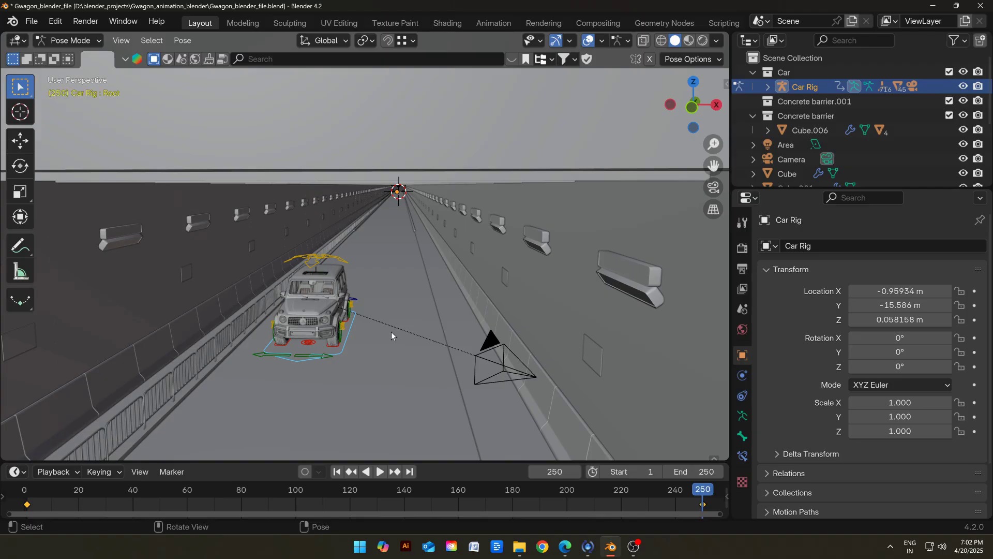
Step: Play the animation from frame 1 through the camera with overlays hidden, and render frame 140
key(KP_0)
click(337, 472)
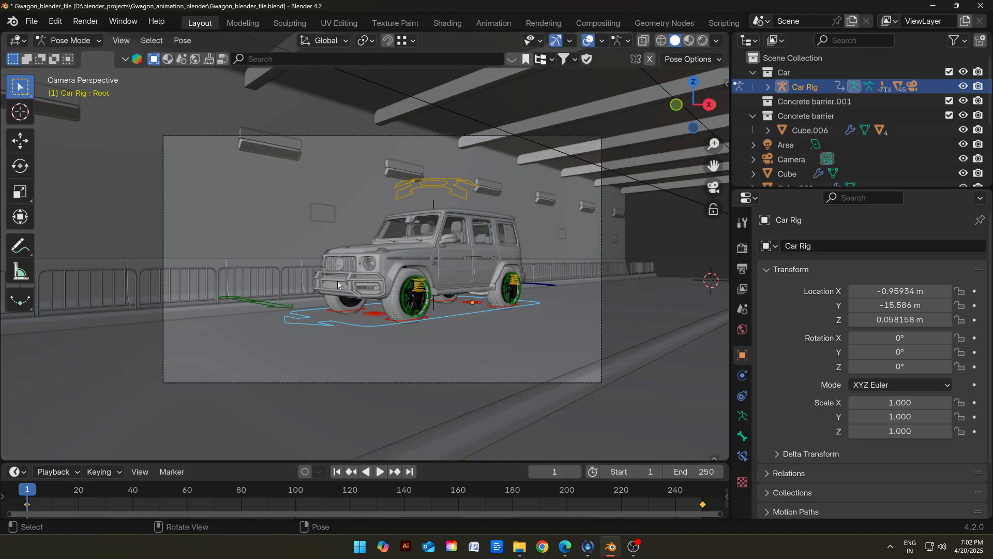
key(space)
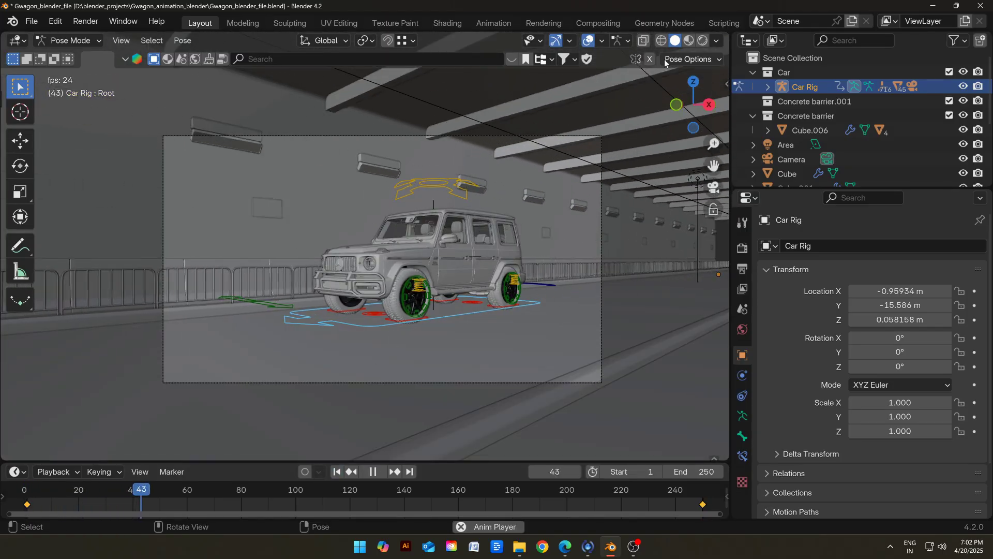
click(589, 41)
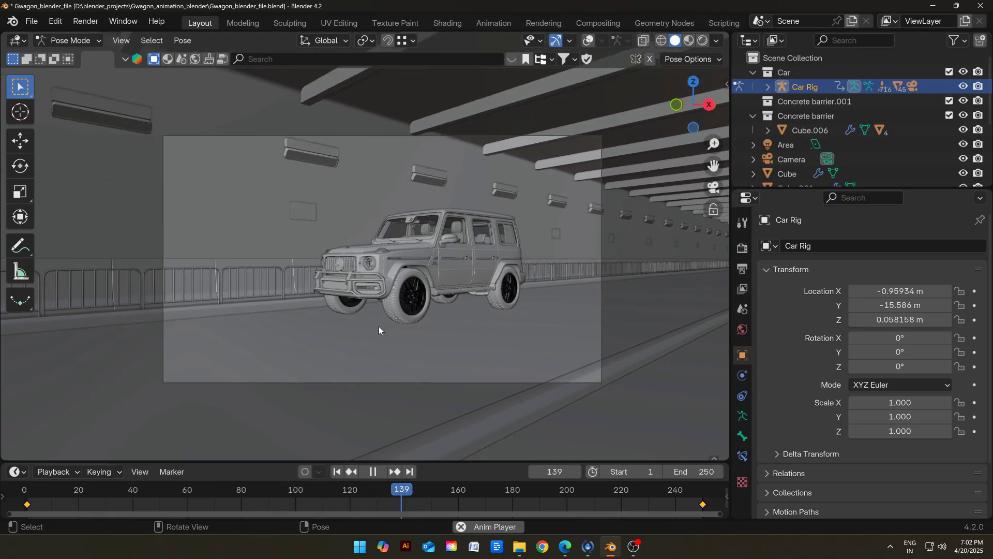
key(space)
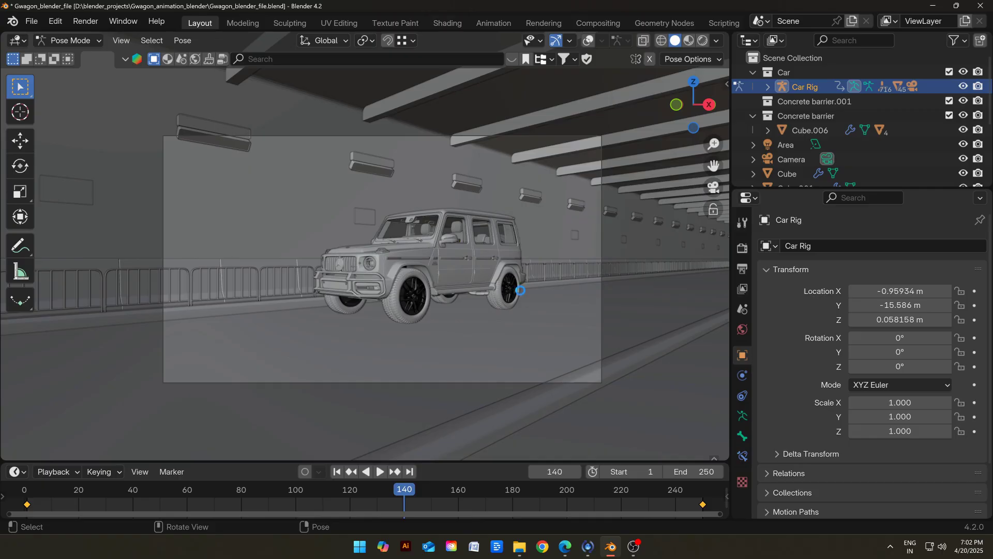
key(F12)
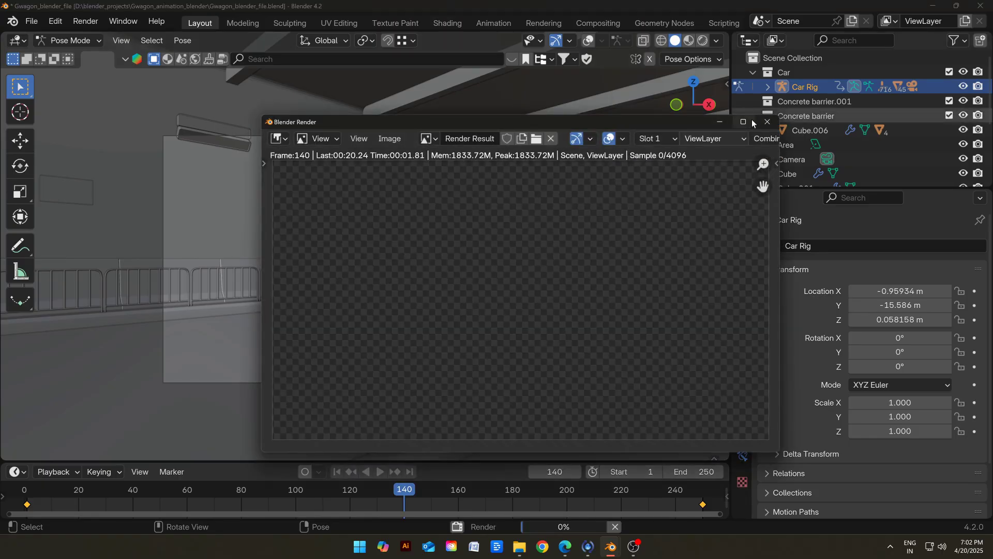
click(743, 121)
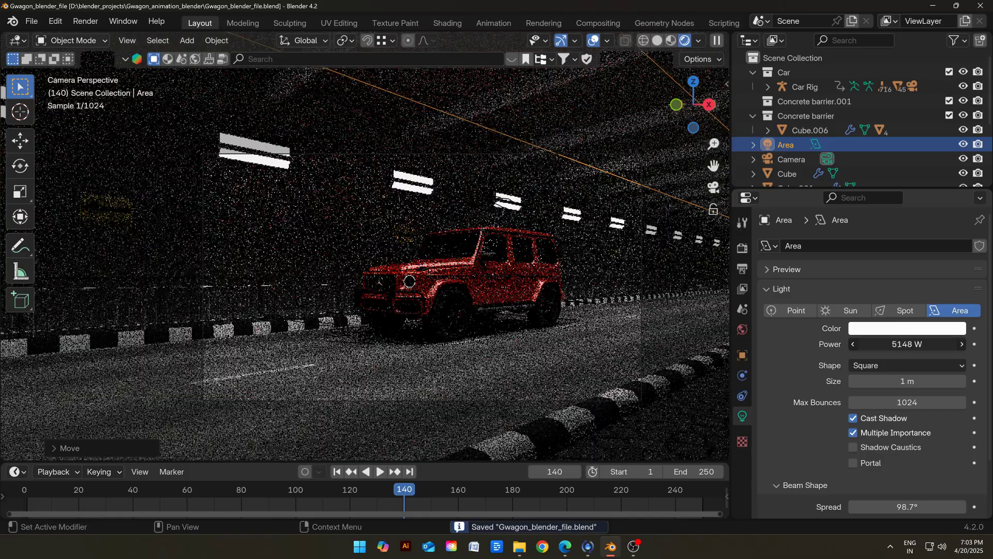
Step: Set the area light's power to 10000 W and hide the viewport overlays
drag(910, 344, 918, 344)
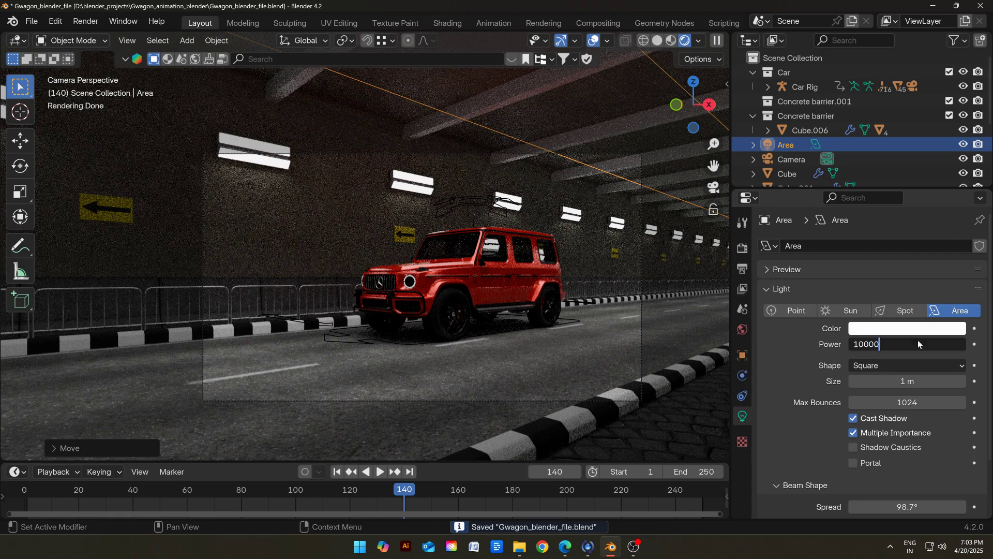
key(Return)
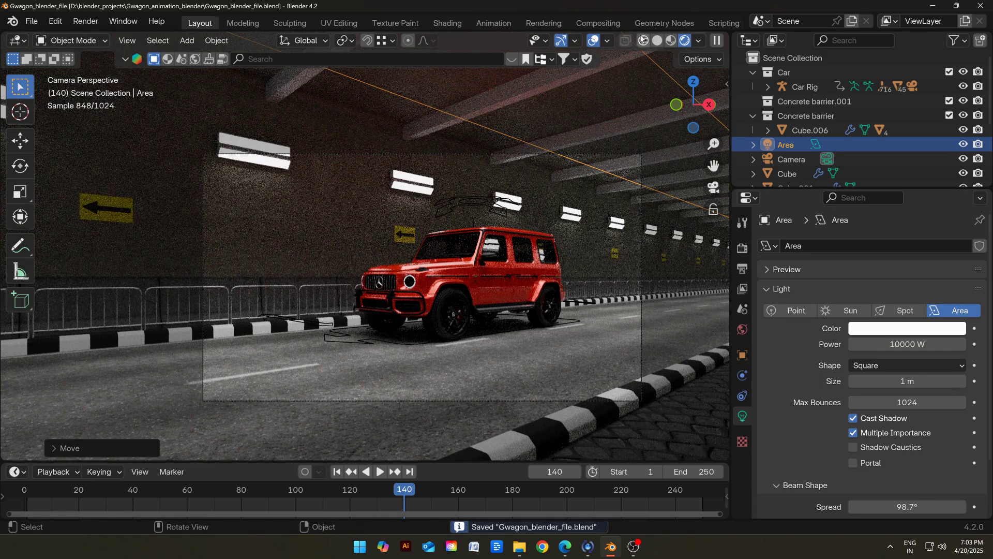
click(597, 41)
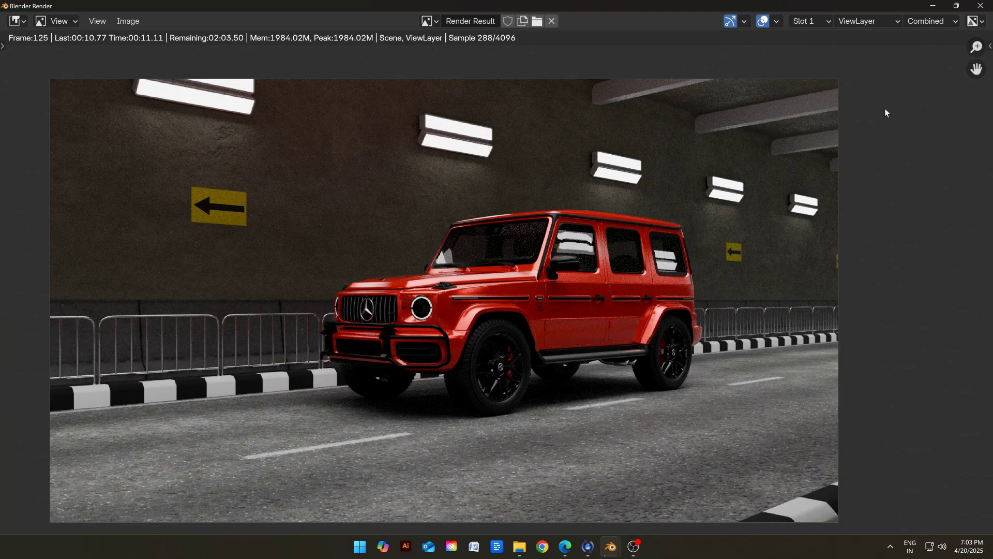
Step: Save the file and expand the render denoise settings, with the viewport switched to solid shading
click(982, 5)
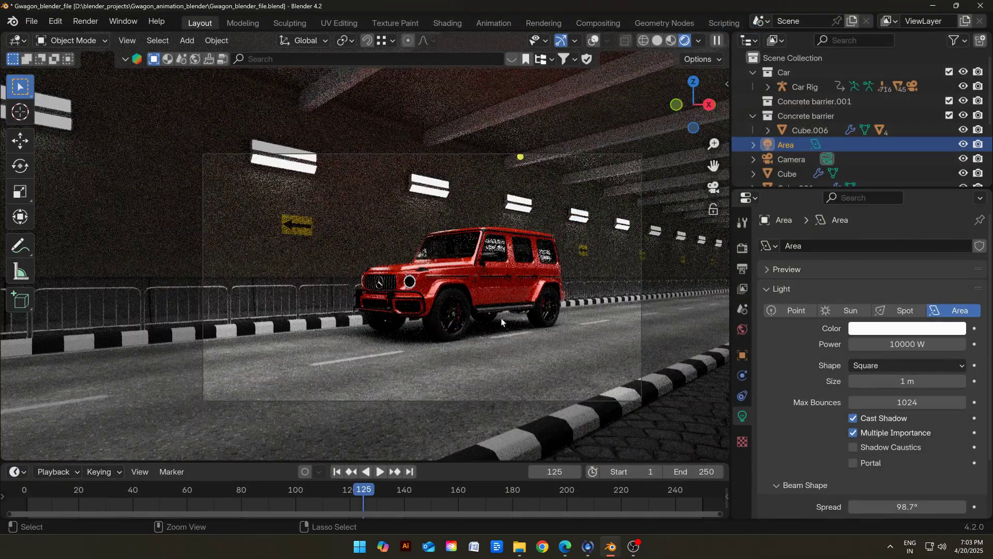
key(ctrl+s)
click(742, 253)
click(658, 40)
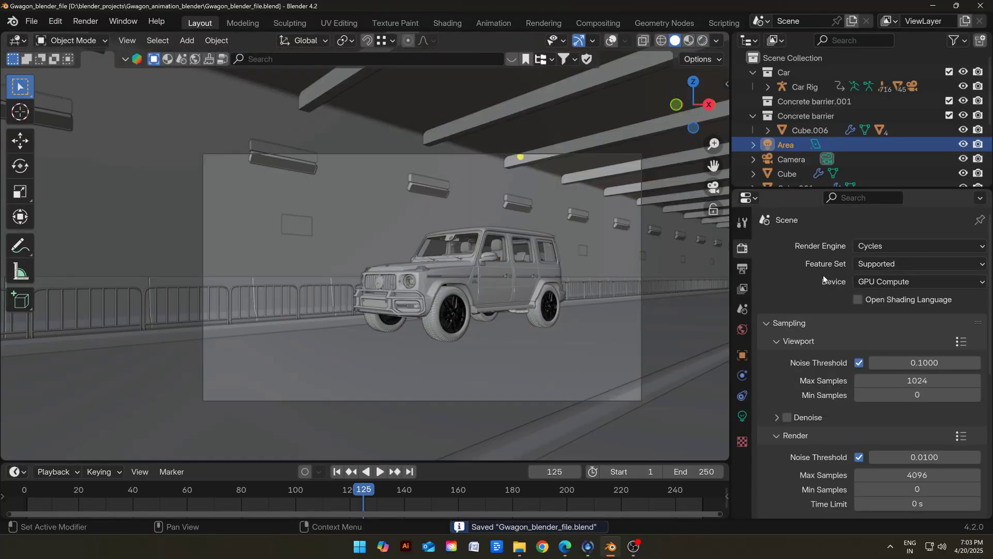
scroll(824, 274, down, 3)
scroll(855, 293, up, 3)
scroll(856, 296, down, 8)
click(794, 372)
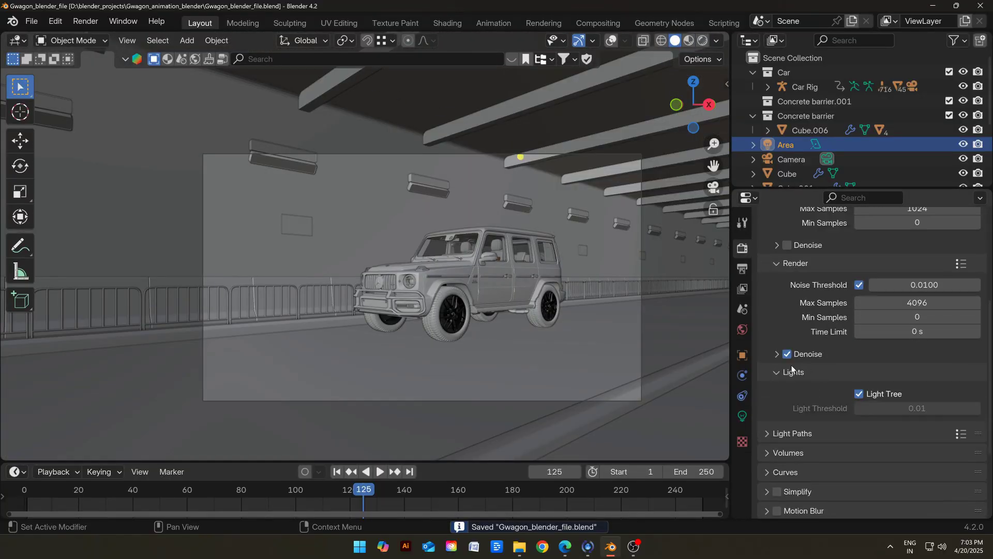
click(810, 356)
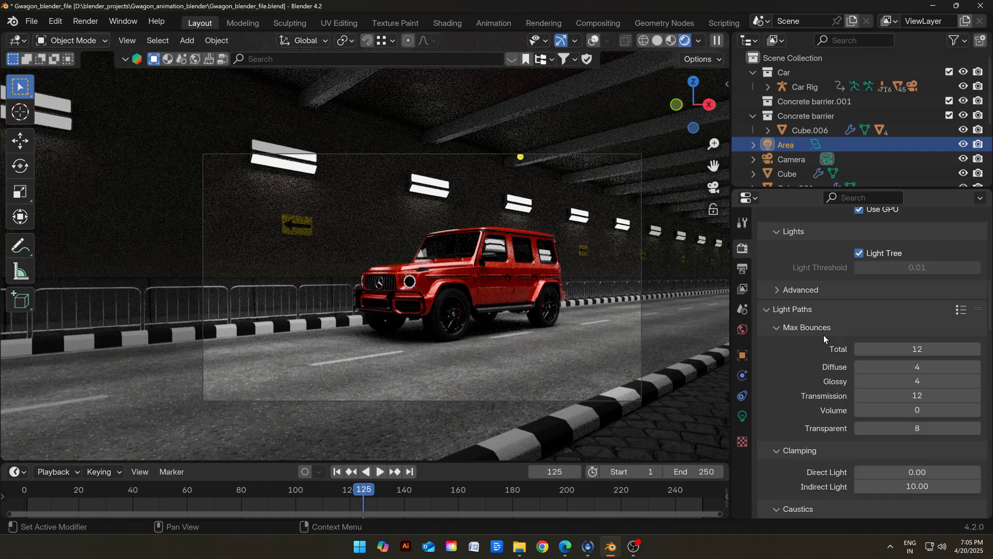
Step: Enable motion blur in the render settings and render frame 125
scroll(823, 336, down, 10)
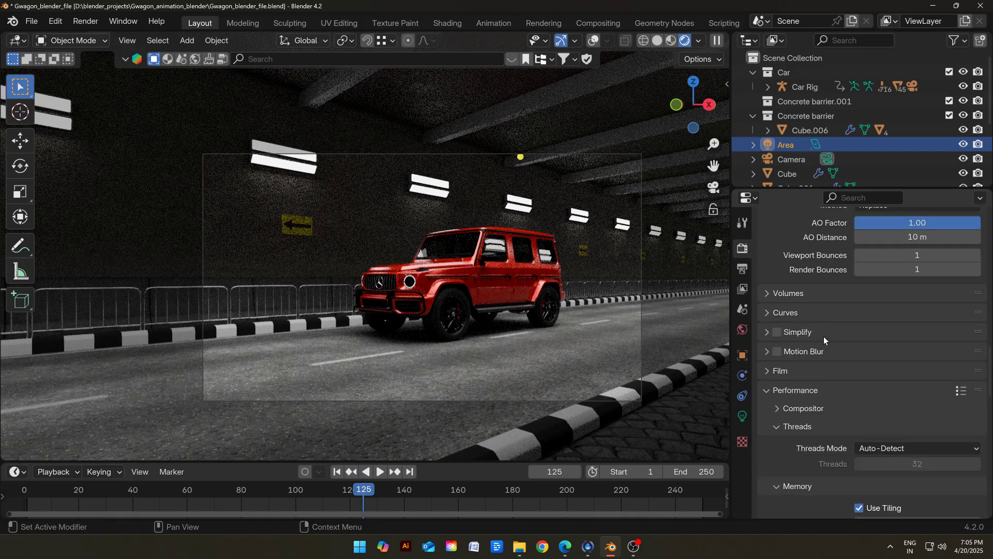
click(786, 342)
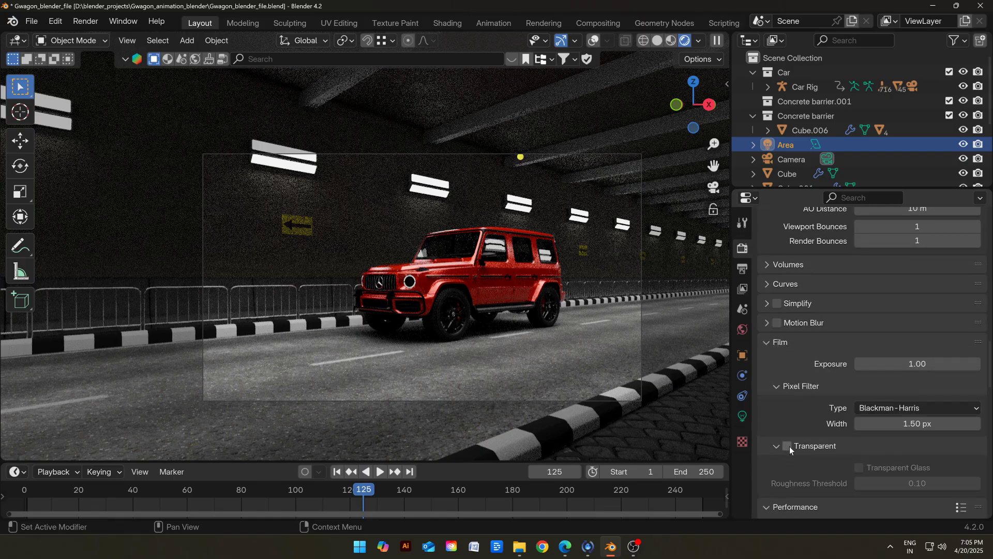
click(772, 339)
click(777, 353)
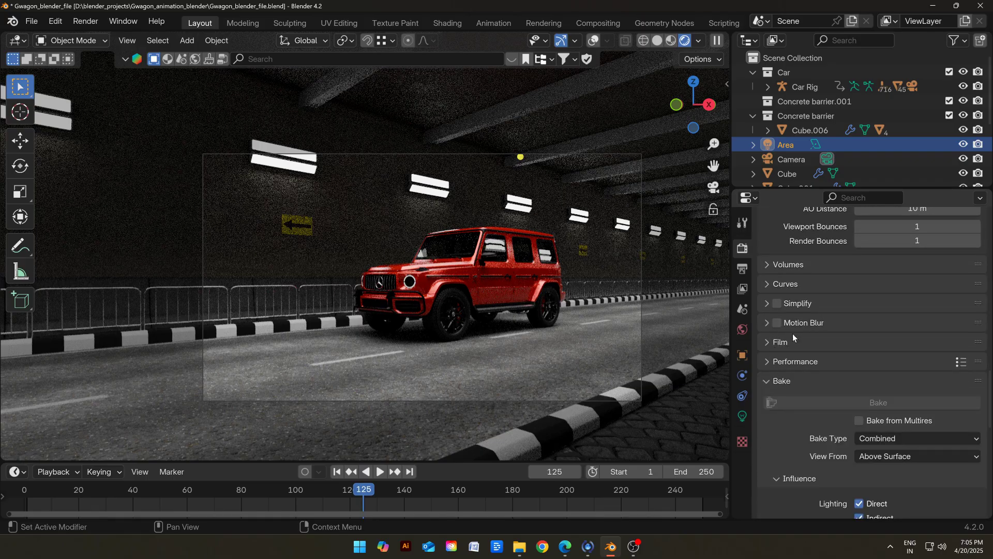
click(768, 324)
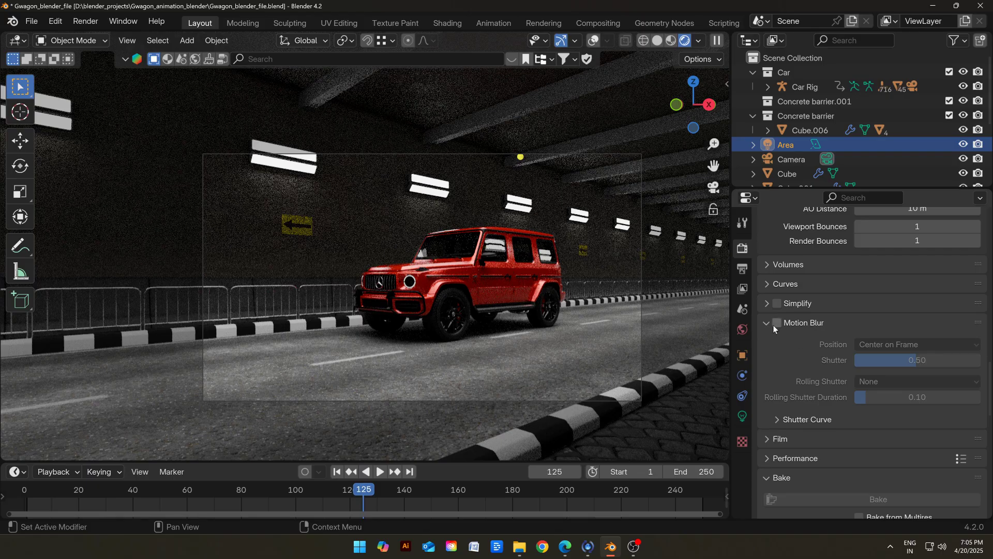
click(774, 324)
key(F12)
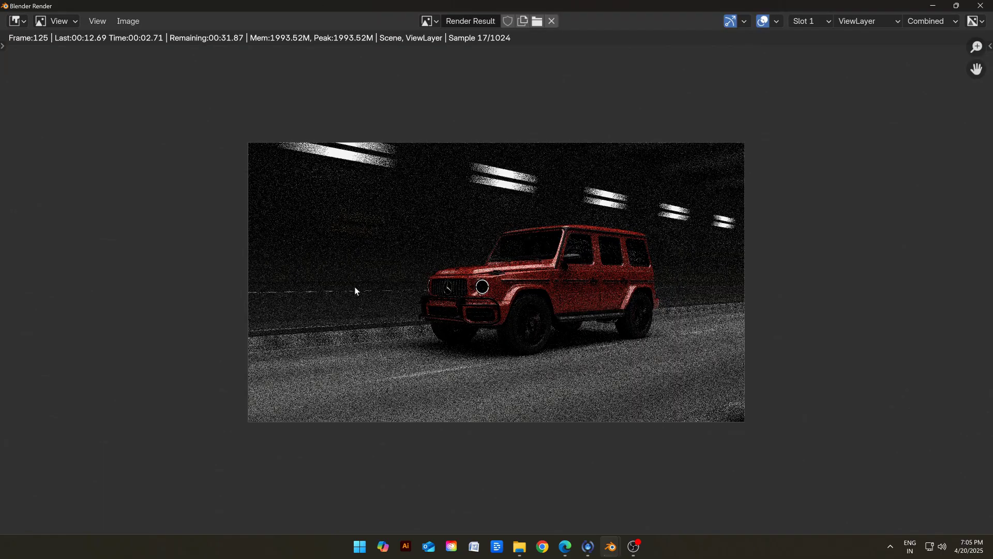
scroll(625, 389, up, 1)
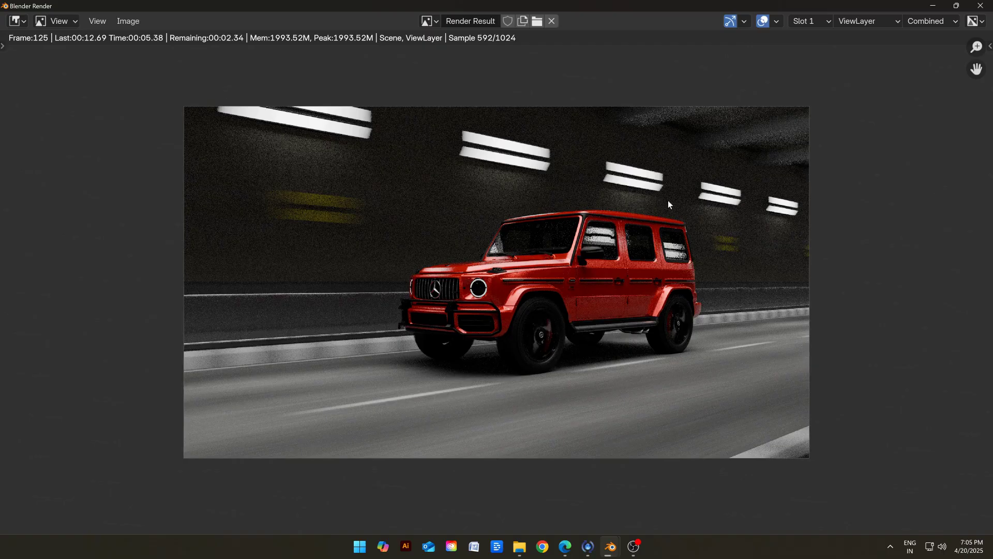
Step: Shift the car rig's Suspension control along the Y axis at frame 5 and keyframe it
scroll(669, 202, up, 1)
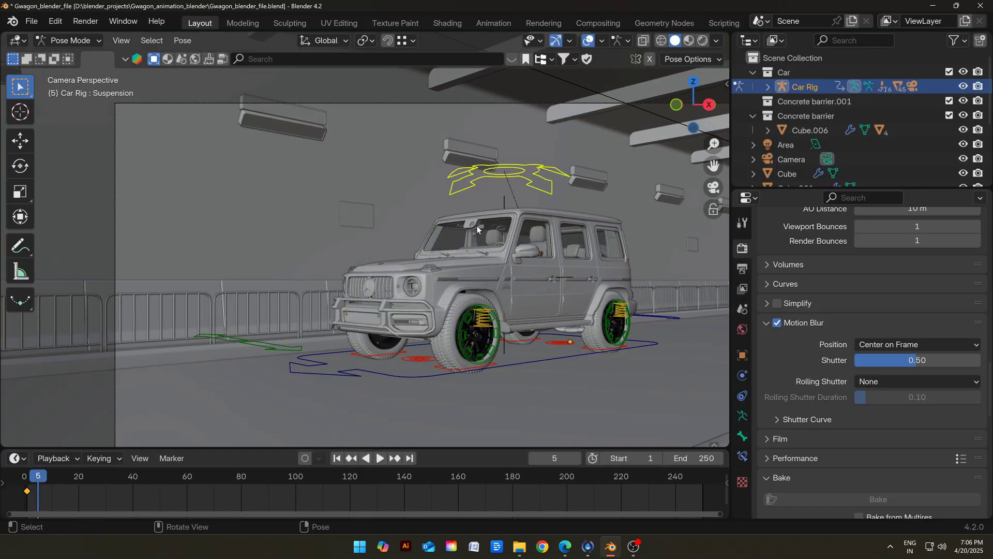
key(g)
key(y)
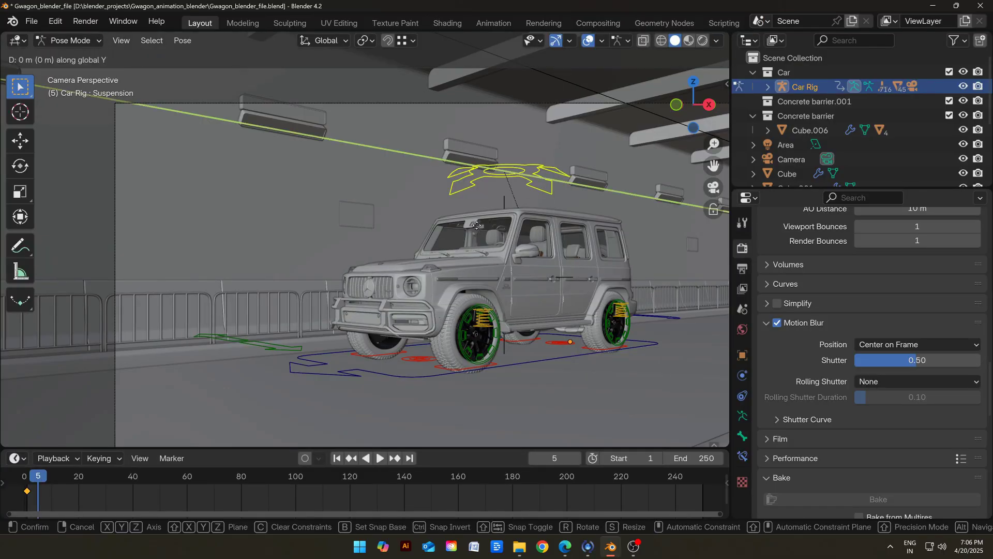
click(484, 226)
key(i)
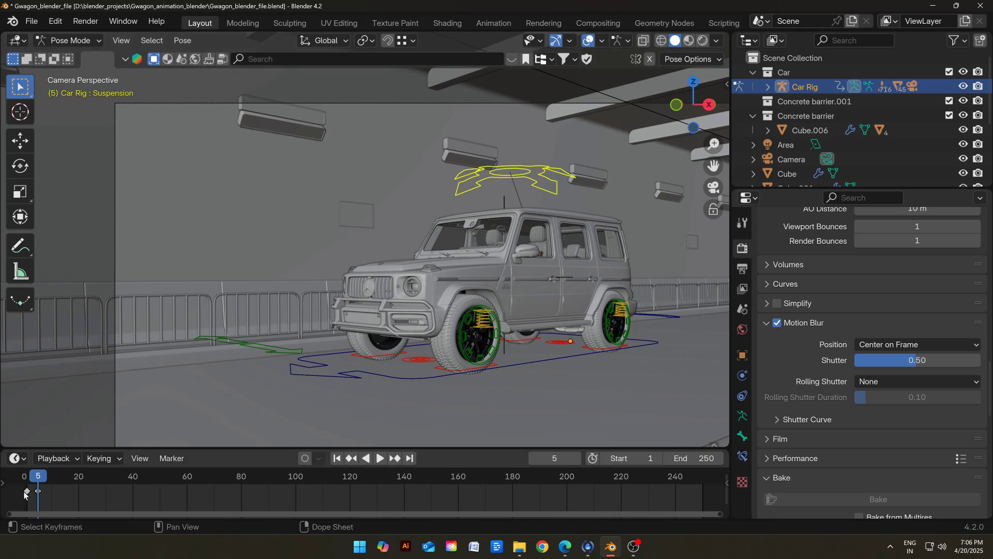
Step: Duplicate the Suspension control's first keyframe to frame 60 and play the animation
key(shift+d)
click(52, 492)
click(76, 476)
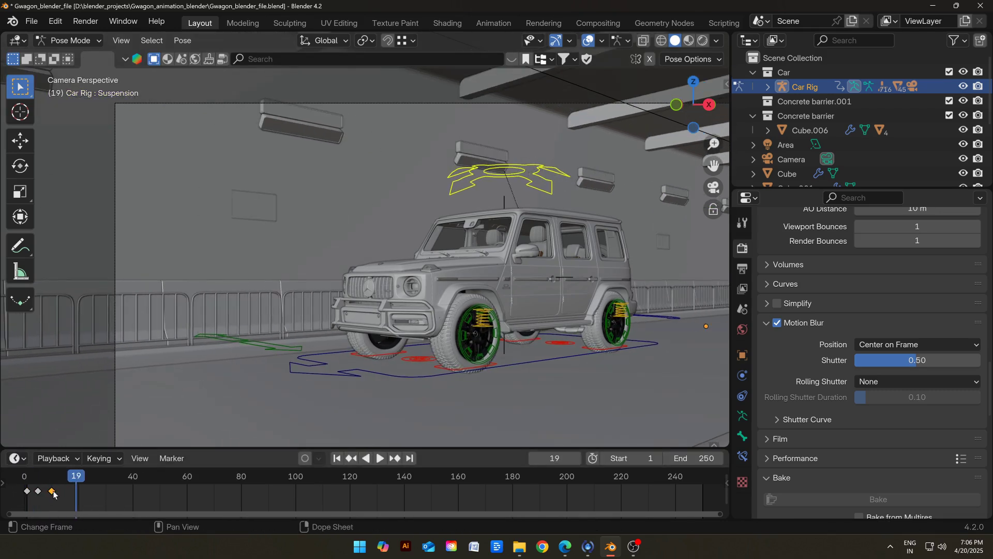
drag(54, 494, 187, 492)
key(space)
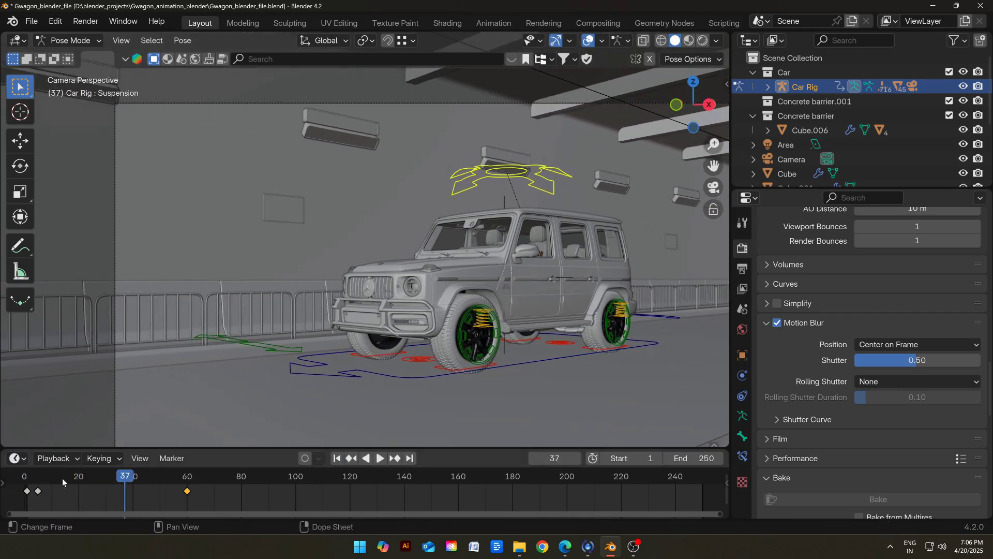
Step: Move the Suspension keyframe from frame 5 to frame 11 and preview the motion from the start
click(24, 475)
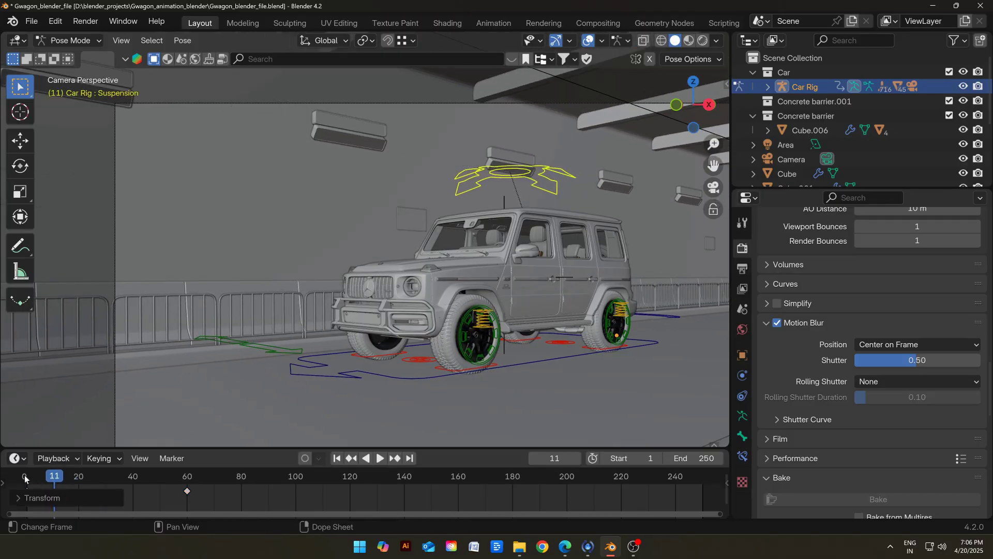
key(space)
click(57, 476)
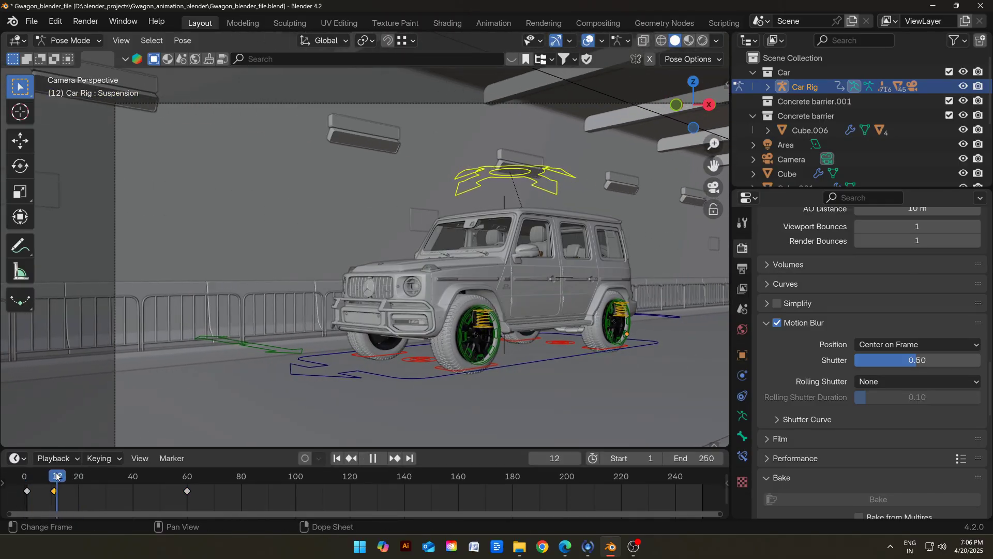
key(space)
key(shift+Left)
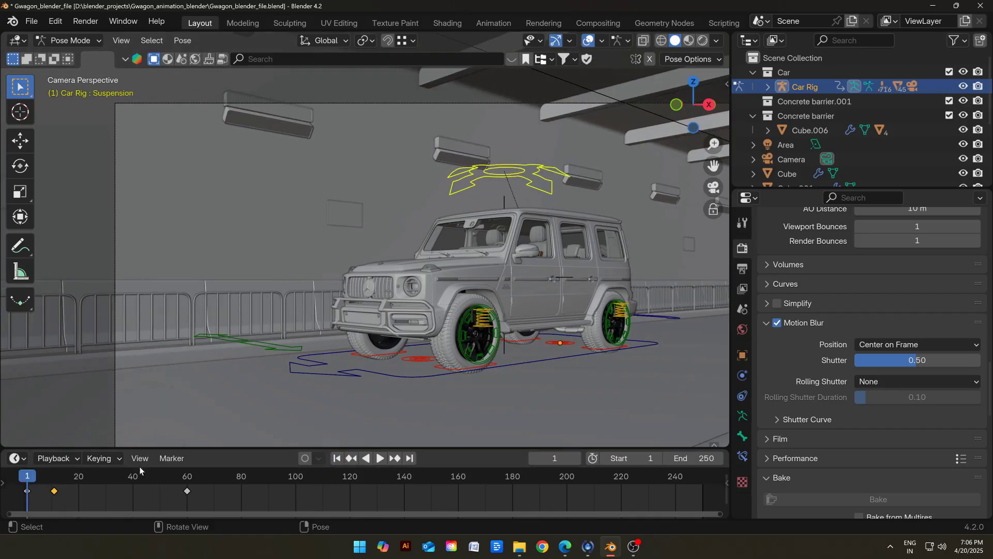
Step: Move the Suspension control further along Y at the frame 11 keyframe, update the key and play the animation
key(Up)
key(g)
key(y)
click(387, 312)
key(space)
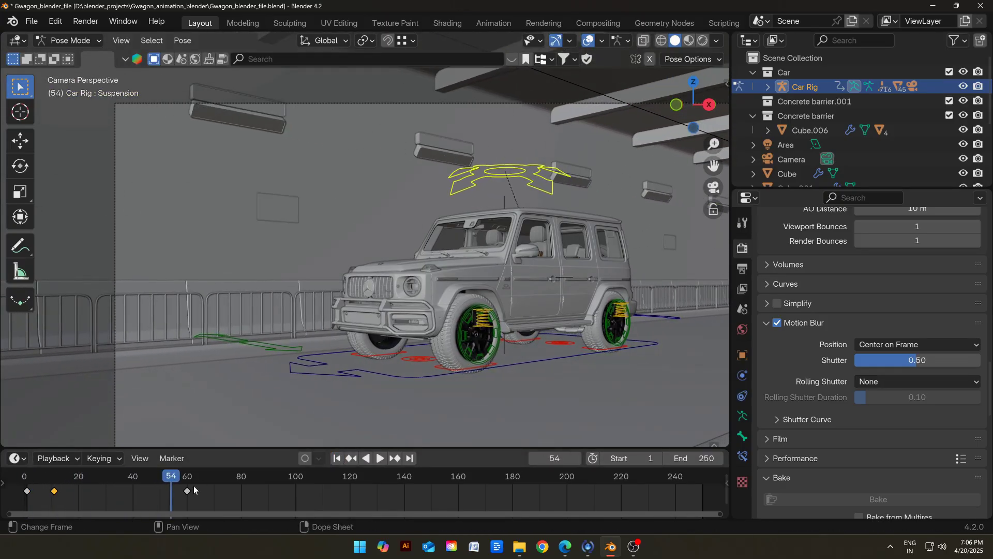
Step: Delete the Suspension keyframe at frame 60 and replay the animation from the start
click(315, 371)
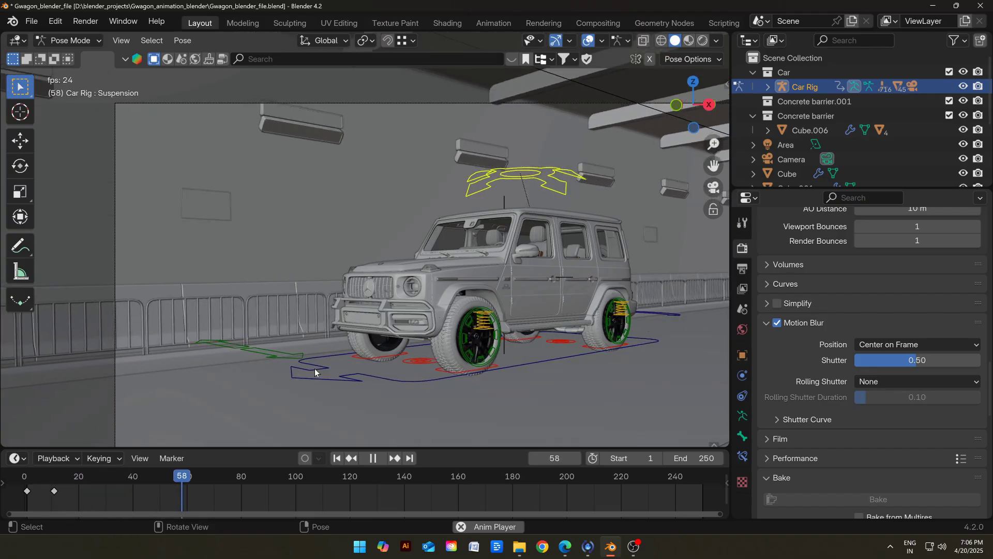
key(shift+Left)
key(space)
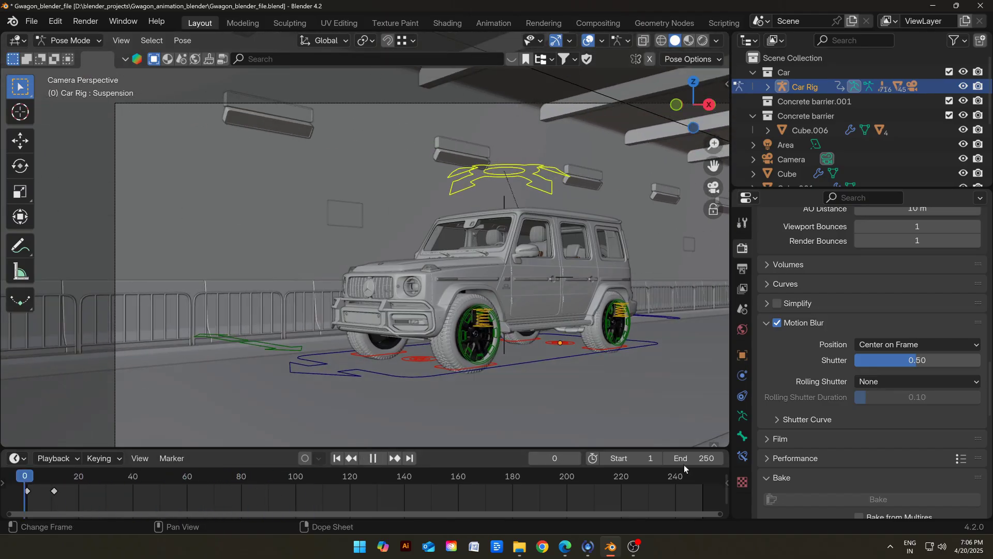
key(space)
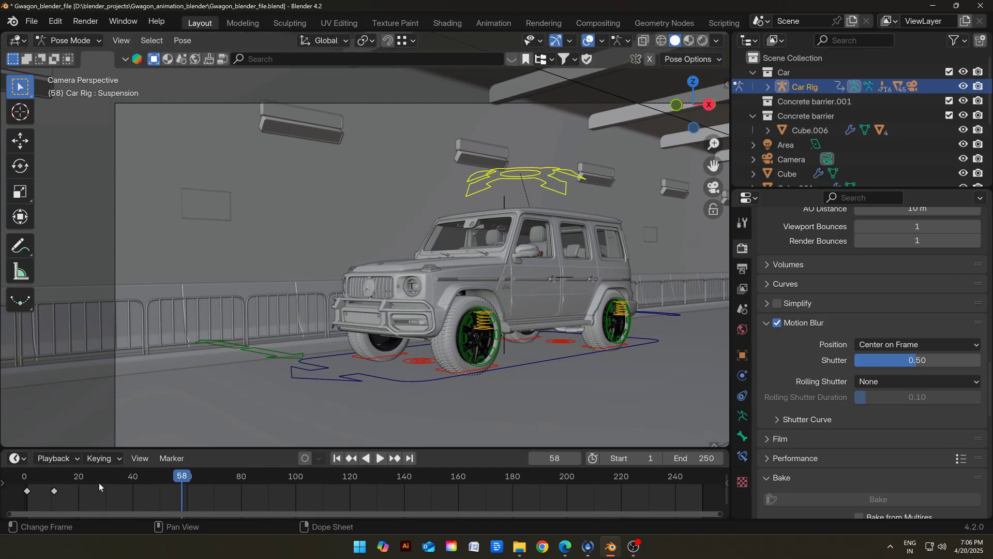
Step: Duplicate the frame 11 Suspension keyframe to about frame 58, with the playhead at frame 60
click(188, 476)
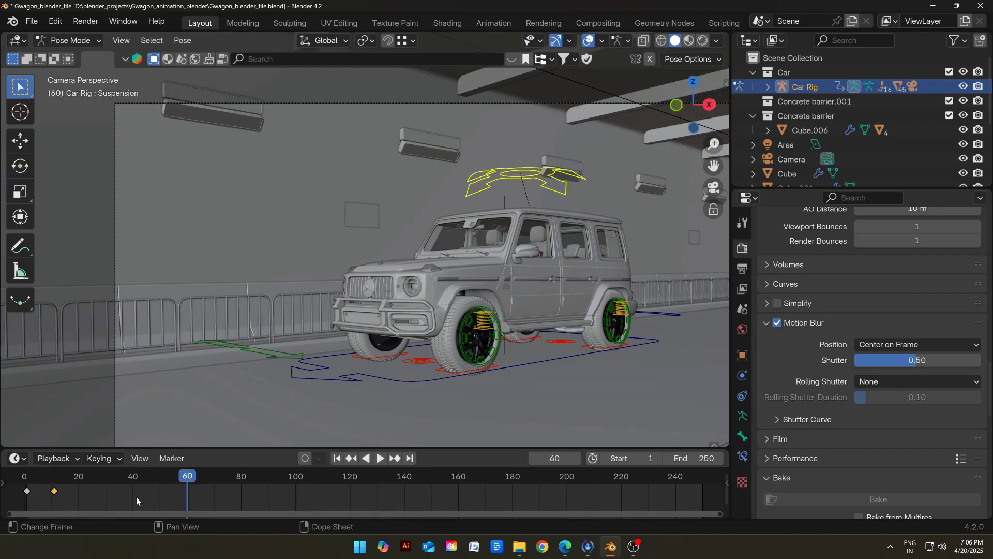
key(shift+d)
click(254, 487)
key(g)
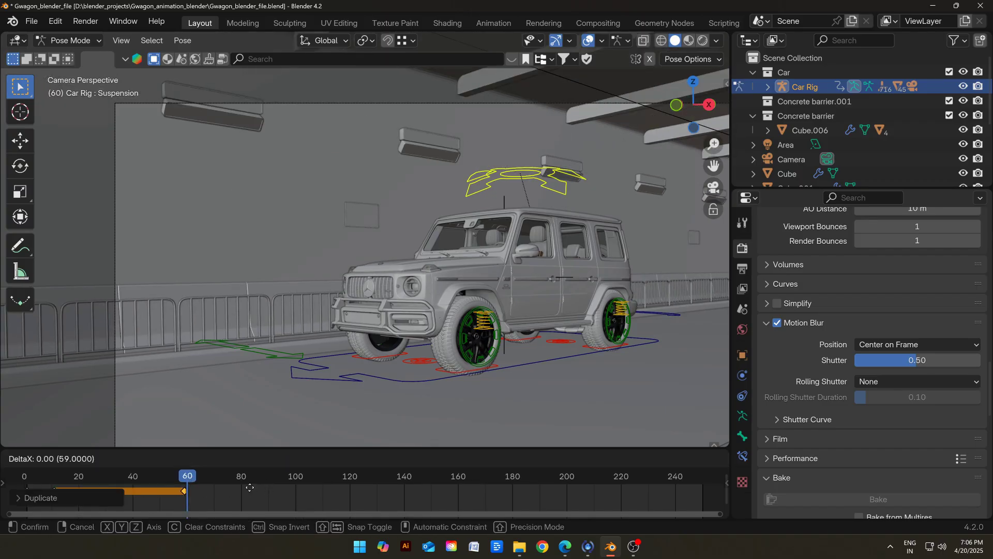
key(Escape)
Step: Key the Suspension control about -0.06 m along Y at frame 60, add a matching keyframe at frame 62 and play the result
key(g)
key(y)
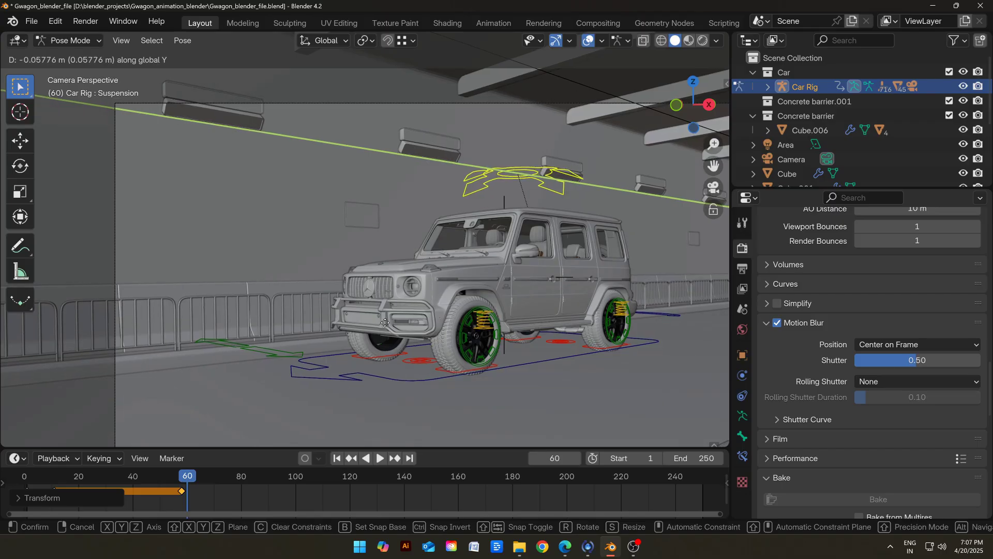
click(385, 323)
key(ctrl+z)
click(20, 476)
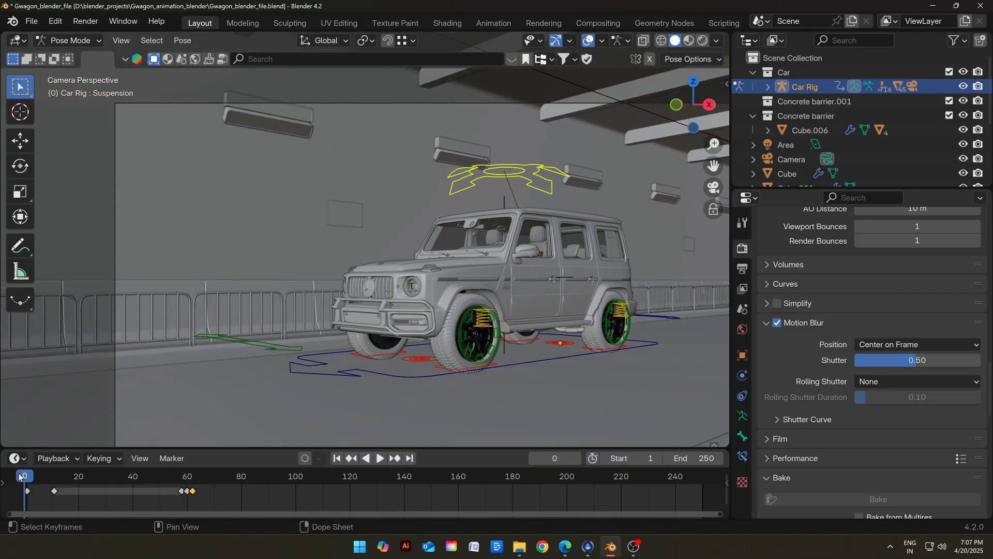
key(space)
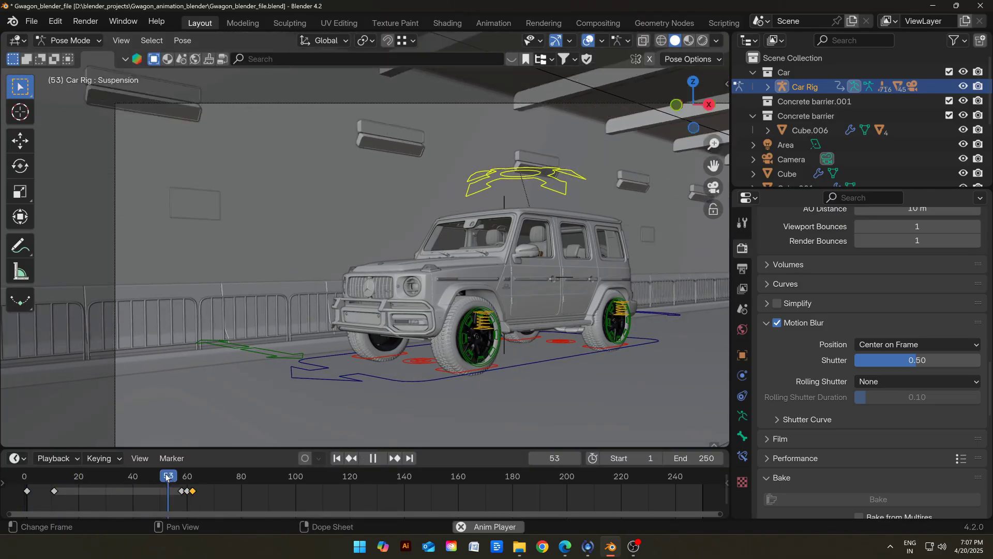
key(space)
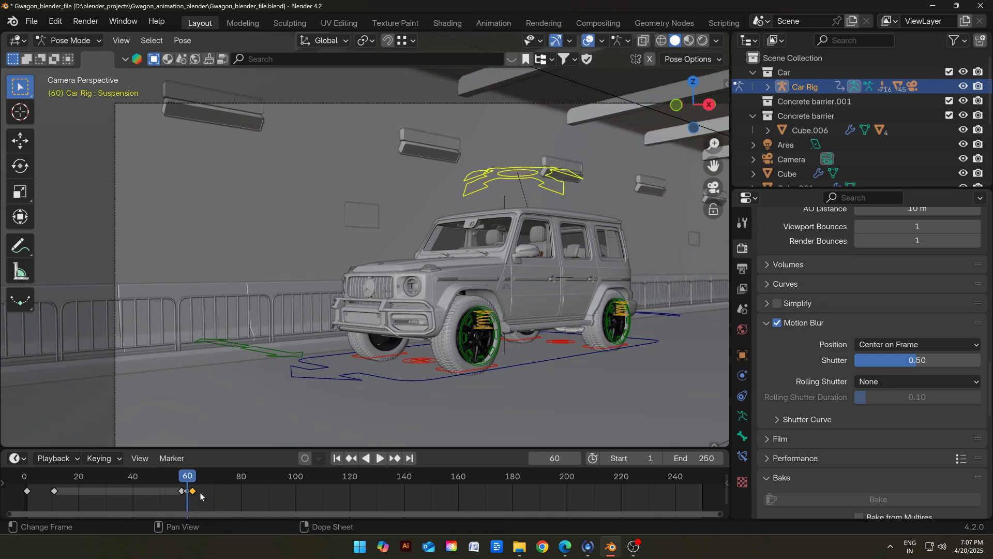
Step: Shift the Suspension control about another -0.055 m along Y at frame 60, rekey it and check the playback
key(space)
key(g)
key(y)
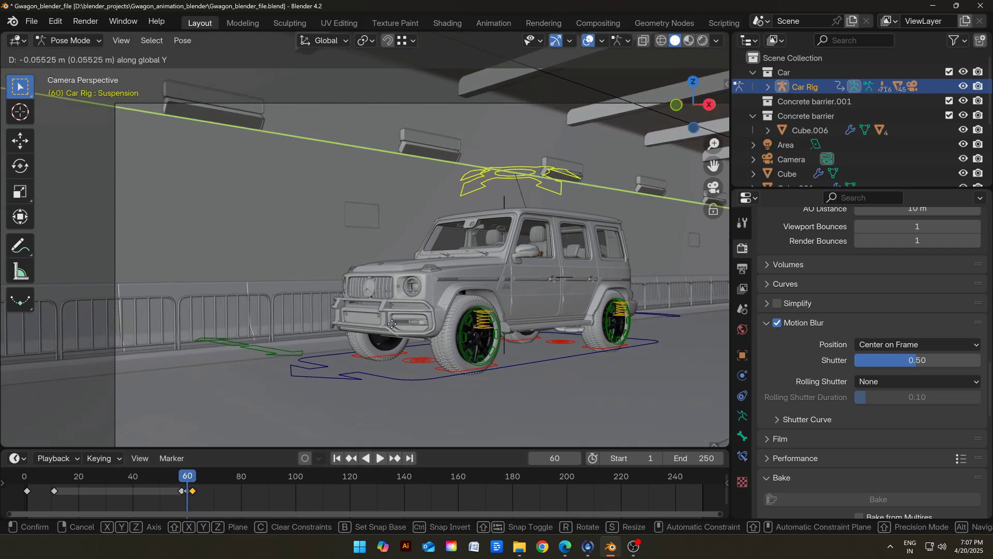
click(390, 324)
key(i)
key(space)
drag(165, 480, 188, 474)
key(space)
Step: Readjust the Suspension control's position at frame 60 and play the animation
key(g)
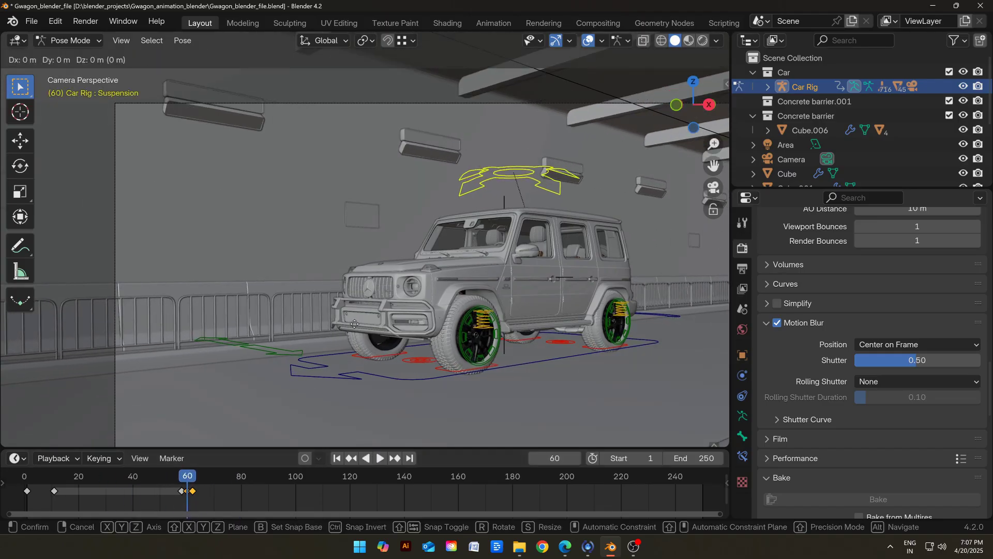
click(358, 324)
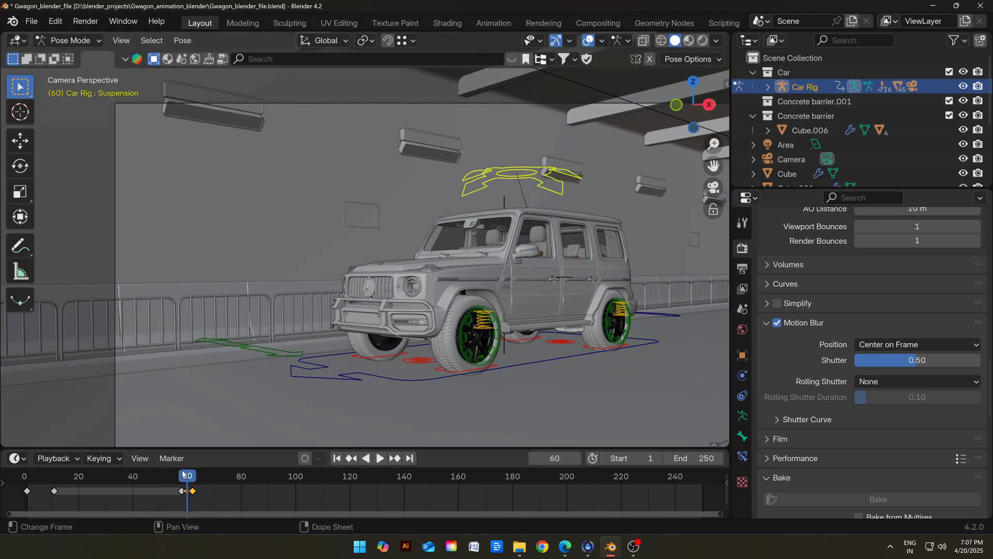
click(288, 343)
key(space)
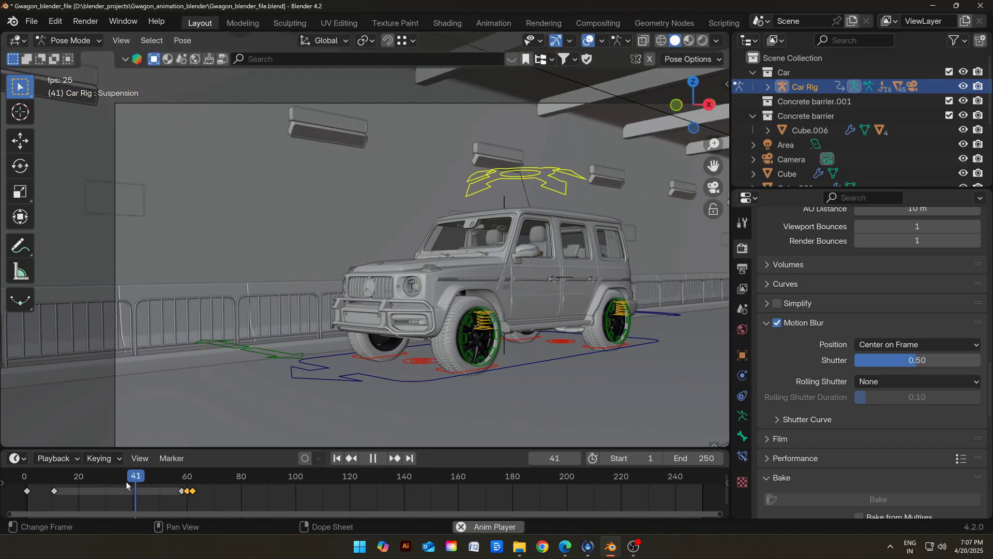
Step: Hide the viewport overlays and replay the animation from the start
key(shift+Left)
key(shift+alt+z)
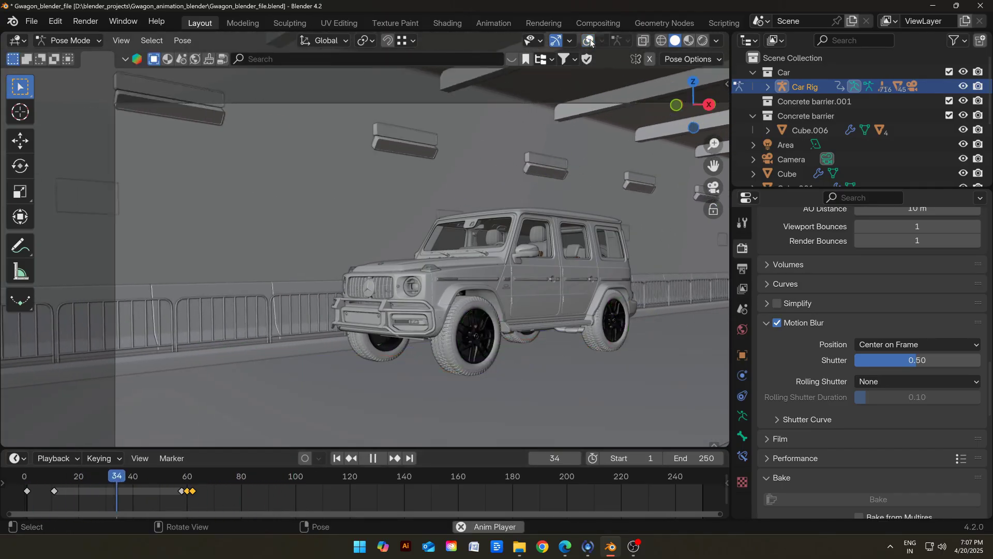
key(space)
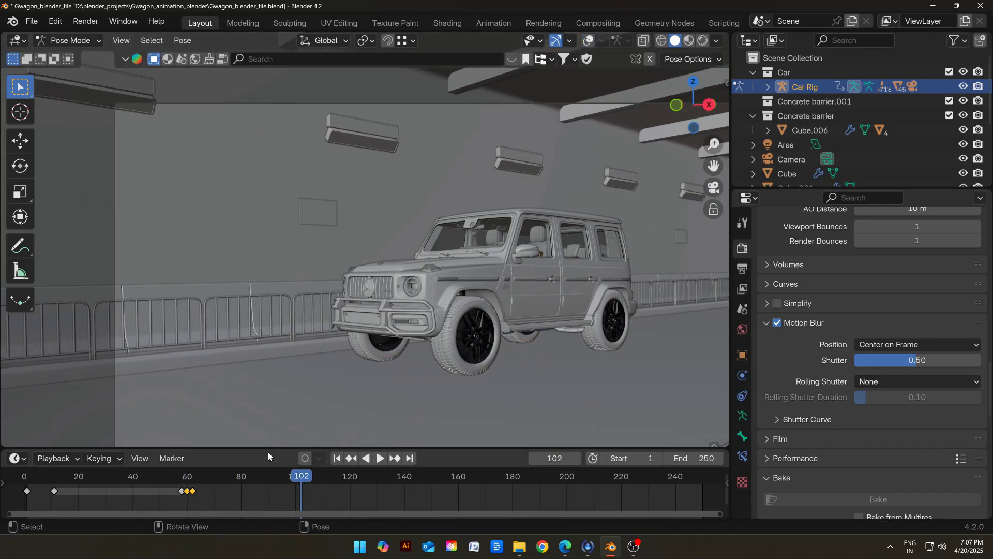
Step: Duplicate the three keyframes around frame 60 to around frames 120 and 180, and play the animation
drag(162, 492, 162, 492)
key(shift+d)
click(324, 492)
key(shift+d)
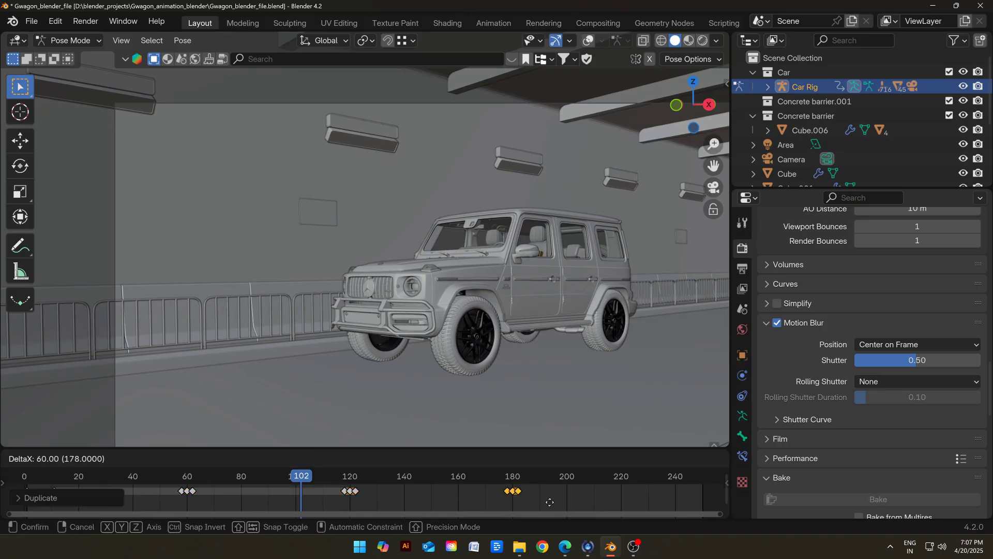
click(551, 498)
click(380, 458)
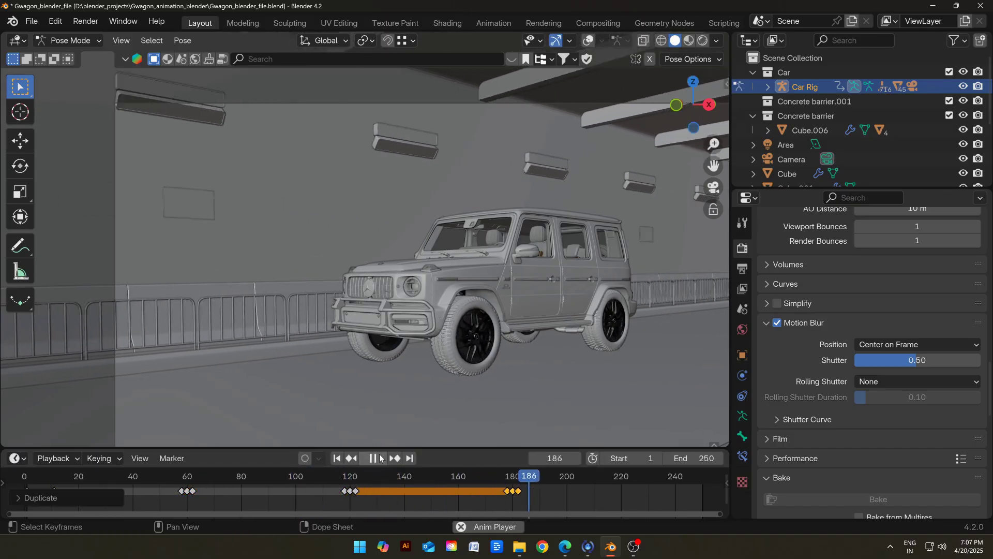
Step: Spread the keyframes around frame 60 by moving the outer two to frames 55 and 66, and replay the animation
click(337, 459)
key(space)
click(193, 492)
key(g)
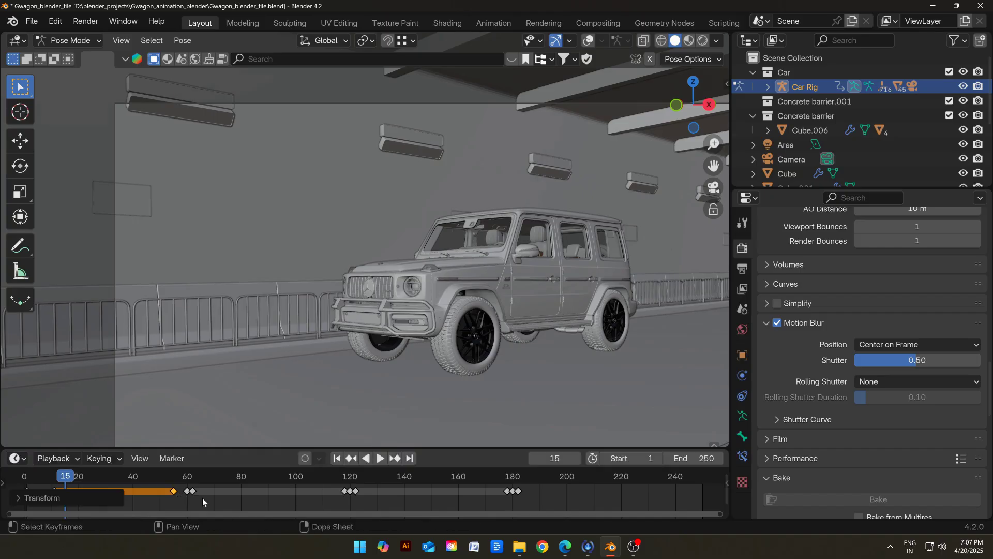
click(214, 493)
key(space)
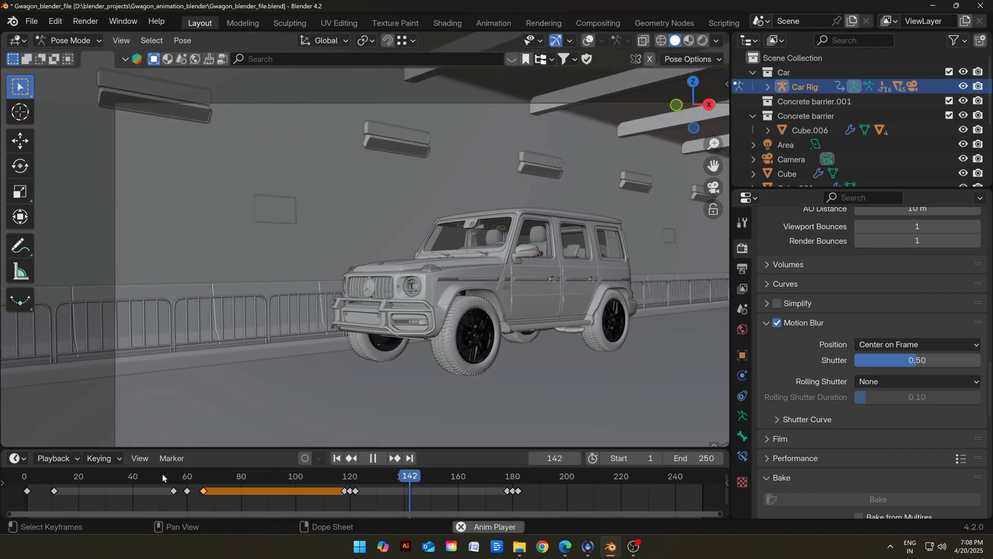
key(space)
Step: Delete all Suspension keyframes from frame 55 onward and replay the animation from the start
drag(544, 512, 157, 482)
key(x)
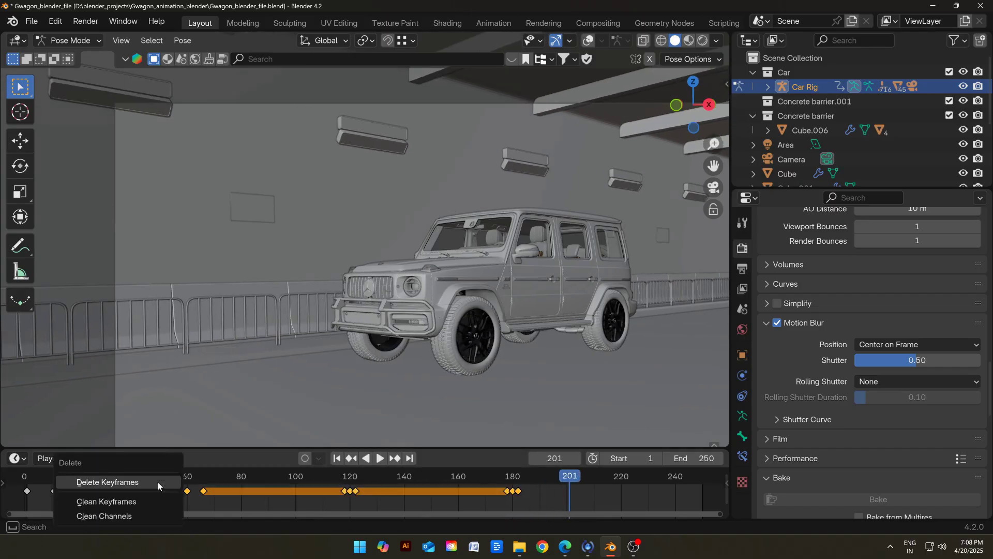
click(157, 480)
click(337, 458)
key(space)
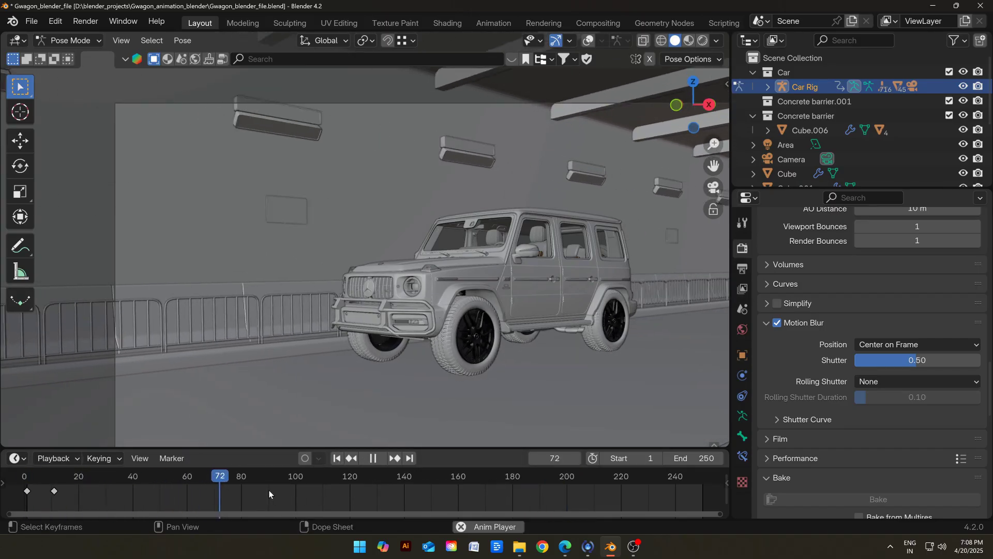
Step: Change the interpolation mode of the Suspension keyframes at frames 1 and 11 and save the file
key(t)
click(110, 444)
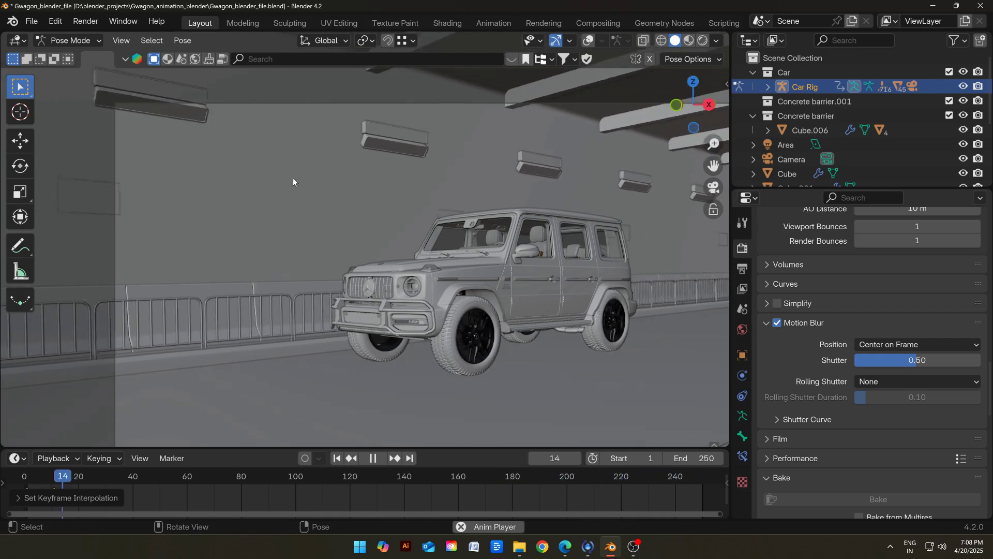
key(space)
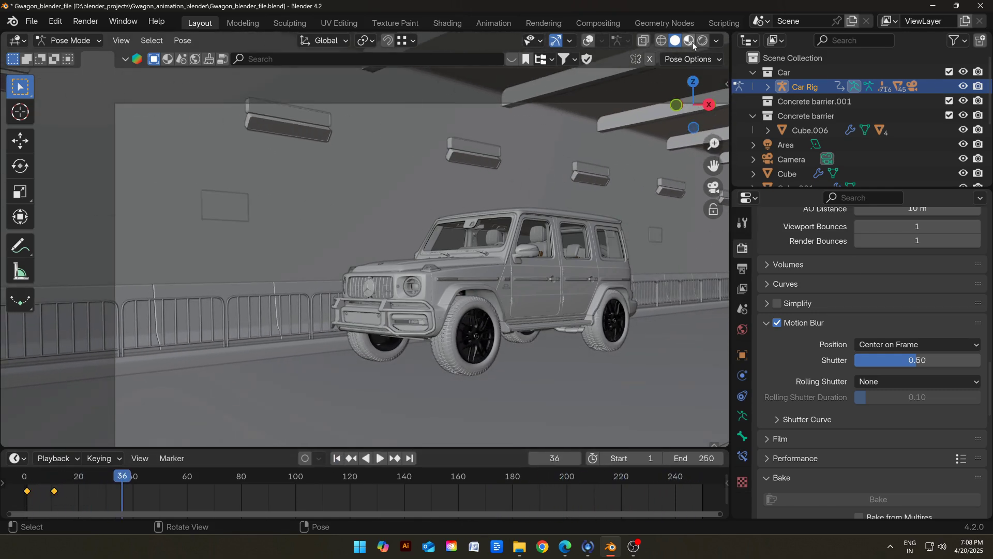
key(ctrl+s)
click(85, 483)
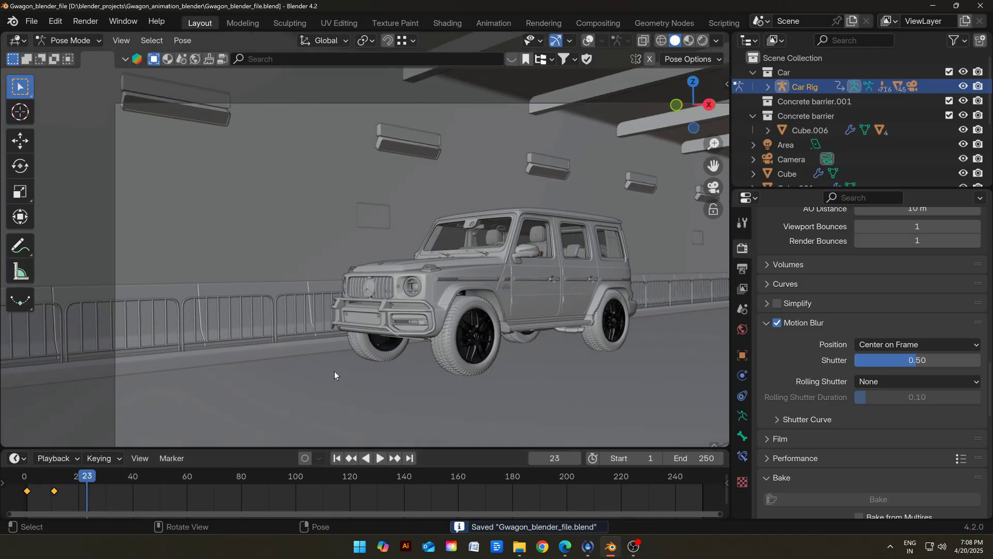
Step: Duplicate the Suspension keyframe at frame 11 to frame 220 and the one at frame 1 to frame 250
drag(85, 484, 284, 484)
drag(164, 446, 164, 400)
click(651, 450)
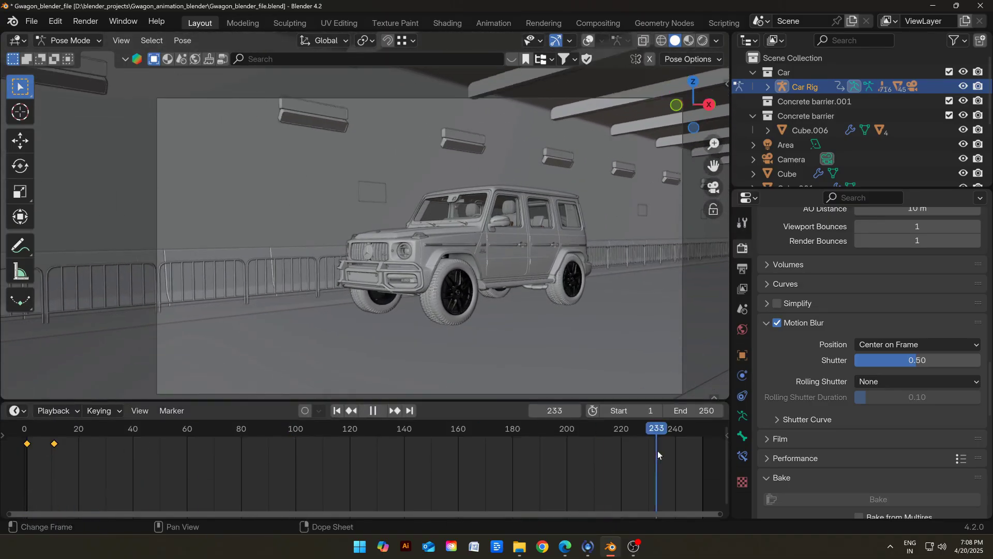
key(shift+d)
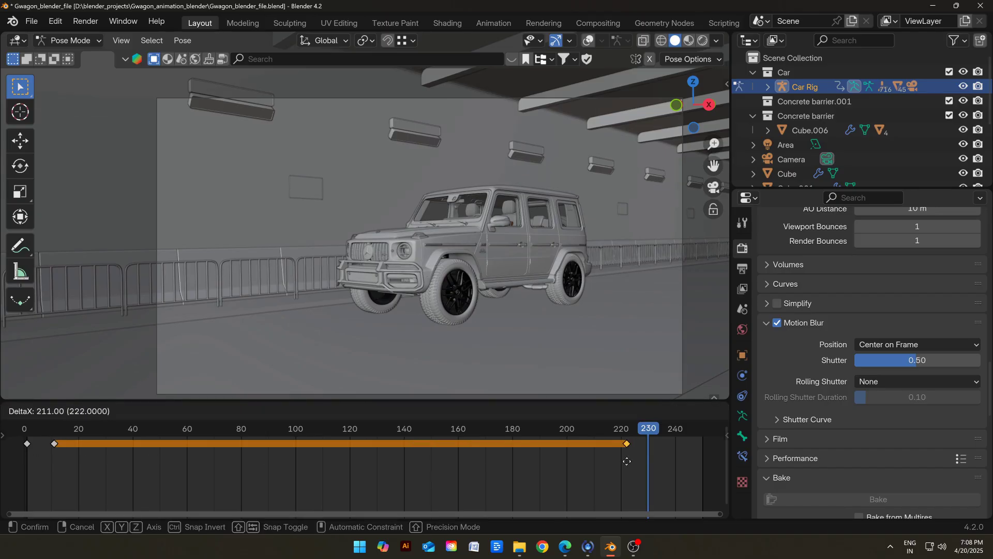
click(627, 461)
key(shift+d)
click(727, 488)
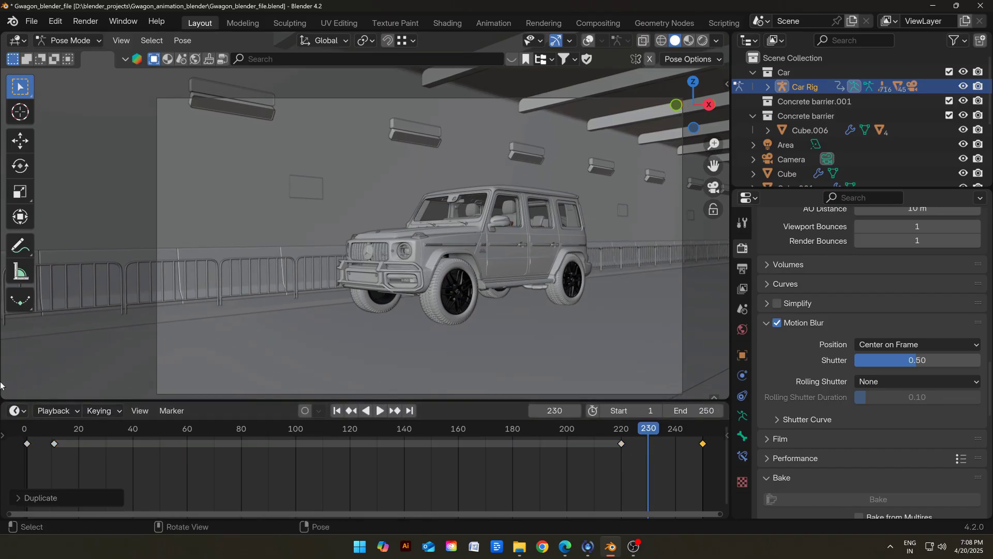
Step: Select all Car Rig bones, scale their curve handles in the Graph Editor, and play the animation from the start
key(a)
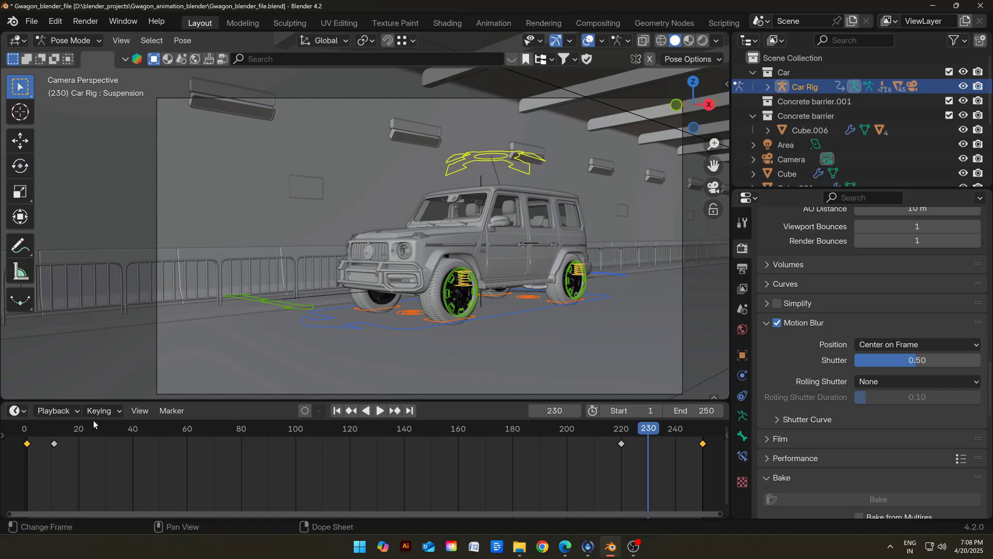
click(16, 411)
click(217, 298)
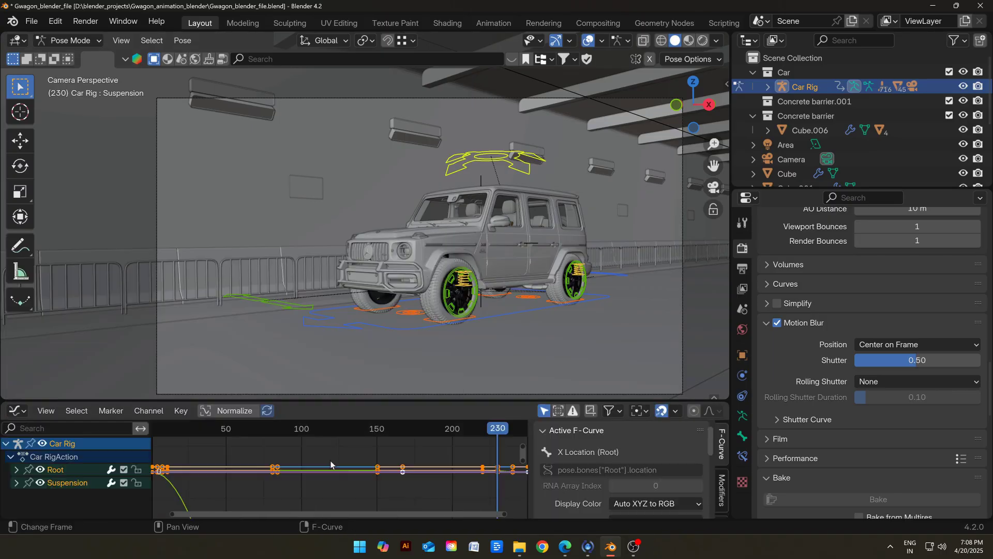
click(664, 477)
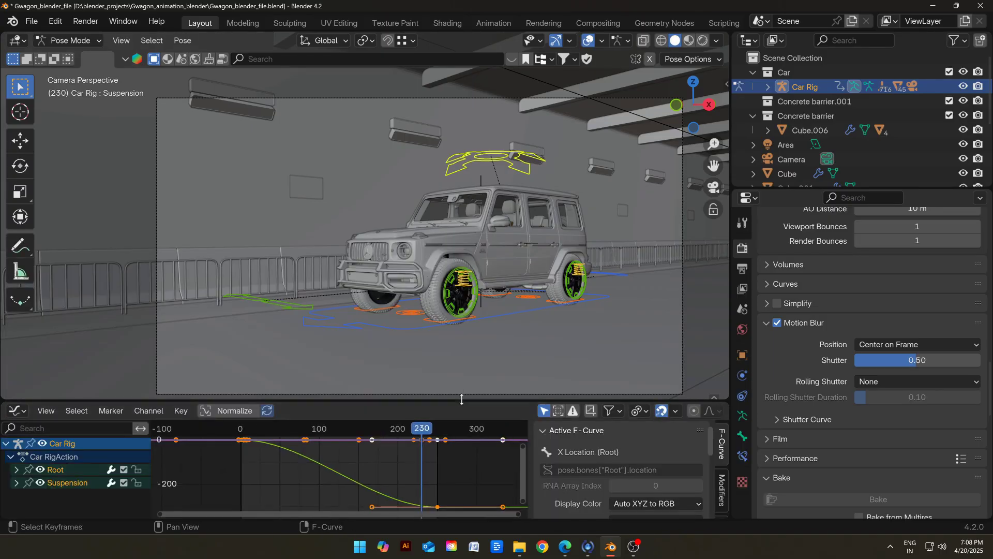
drag(196, 404, 197, 392)
key(s)
click(196, 412)
key(shift+Left)
key(space)
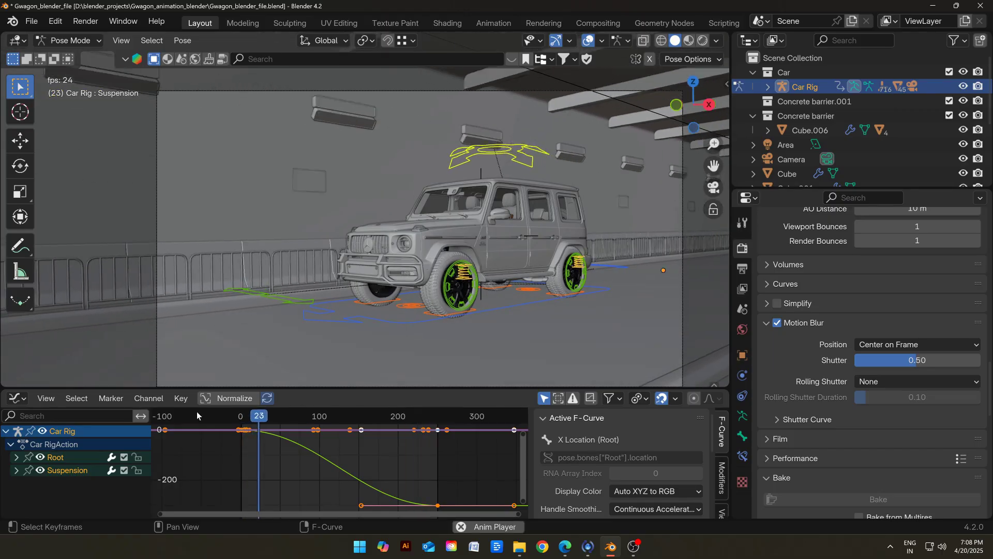
Step: Lengthen the handles of the selected Car Rig curves along X, shorten them partway for a gentler slope, and replay from the start
click(375, 413)
key(s)
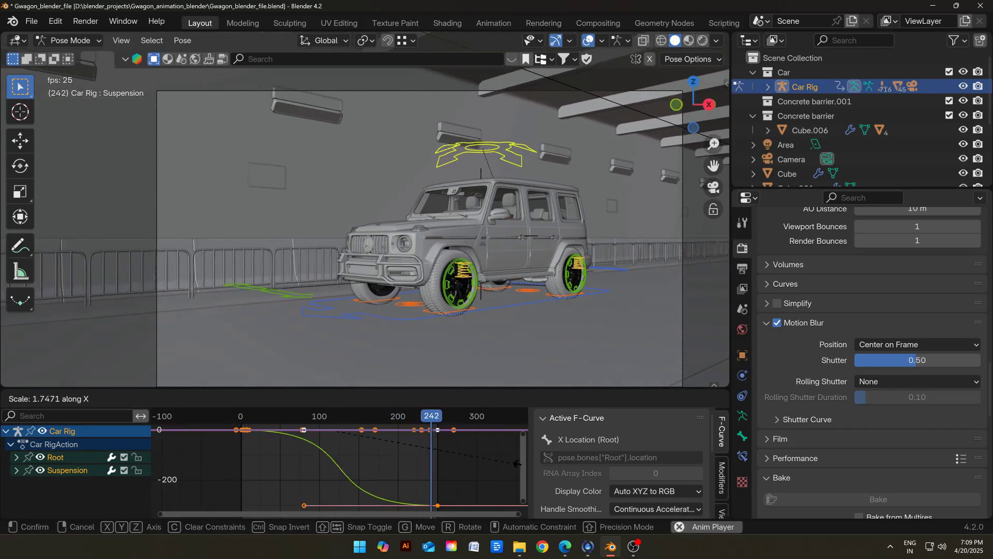
click(224, 414)
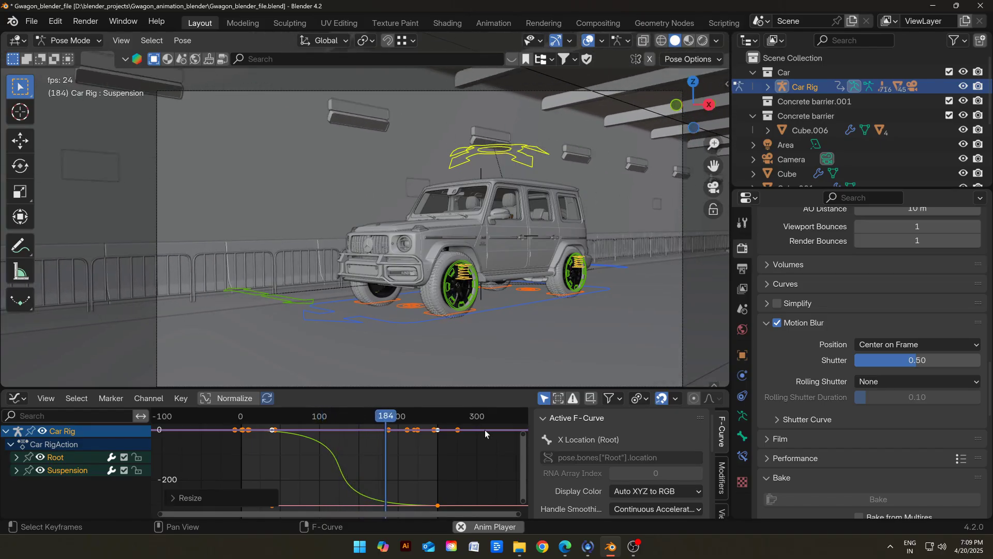
key(s)
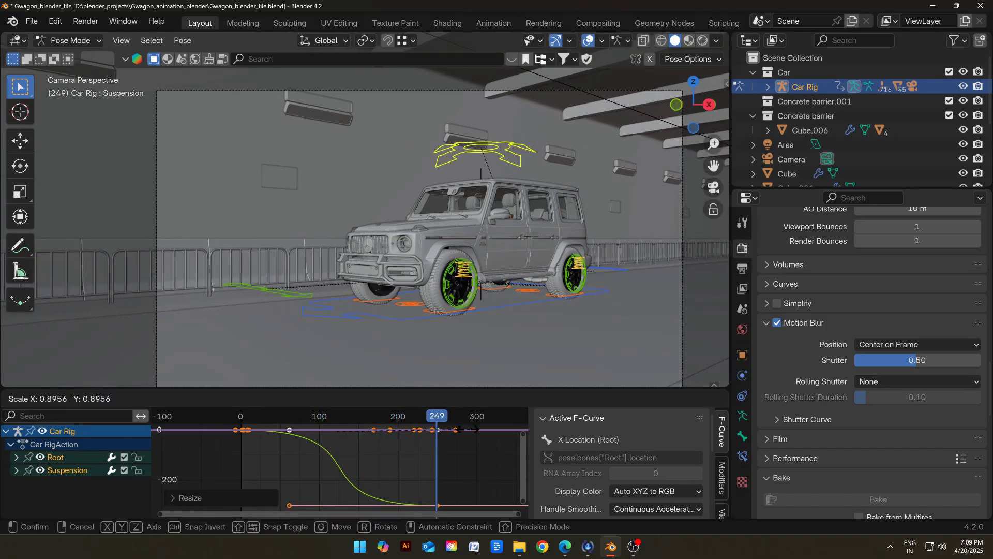
click(437, 432)
click(243, 417)
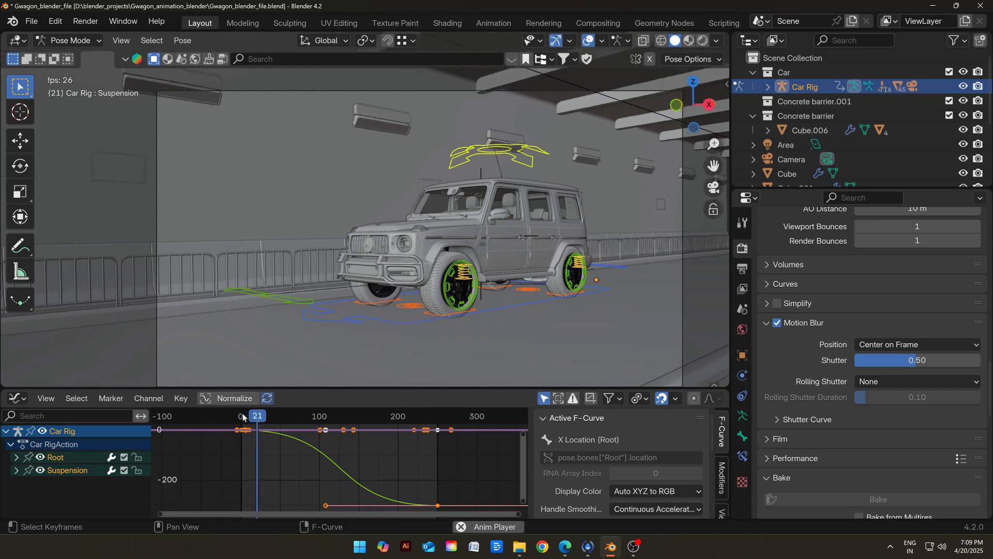
Step: Scale the selected curve handles by about 0.86, replay the animation, and save the file
key(s)
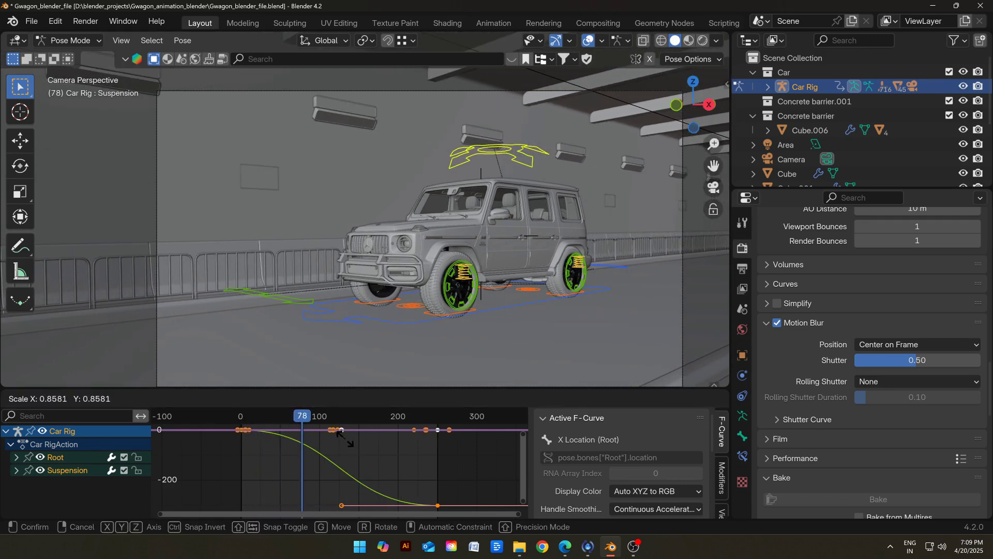
click(344, 439)
click(243, 416)
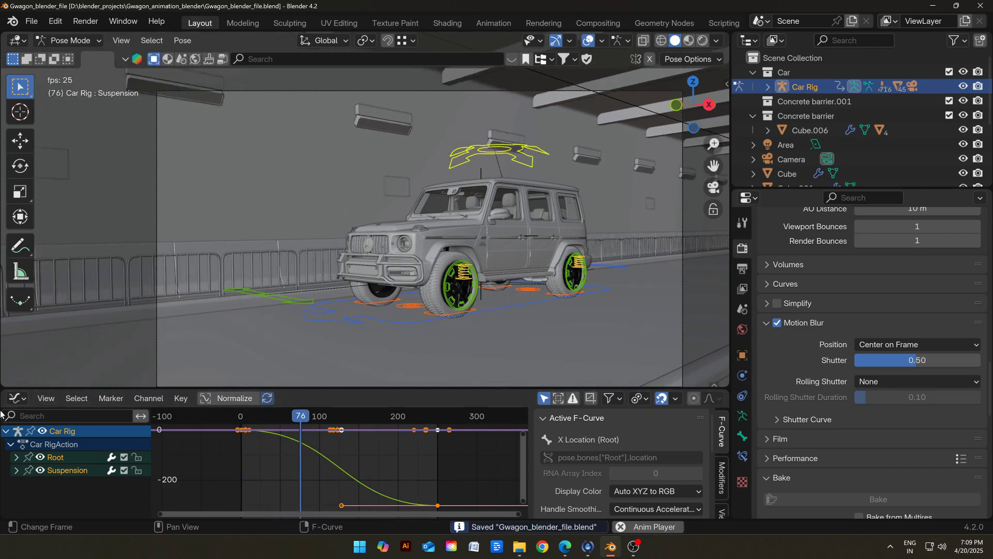
Step: Switch the Graph Editor back to the Timeline and reduce its height to enlarge the 3D viewport
click(17, 398)
click(218, 209)
drag(331, 389, 331, 449)
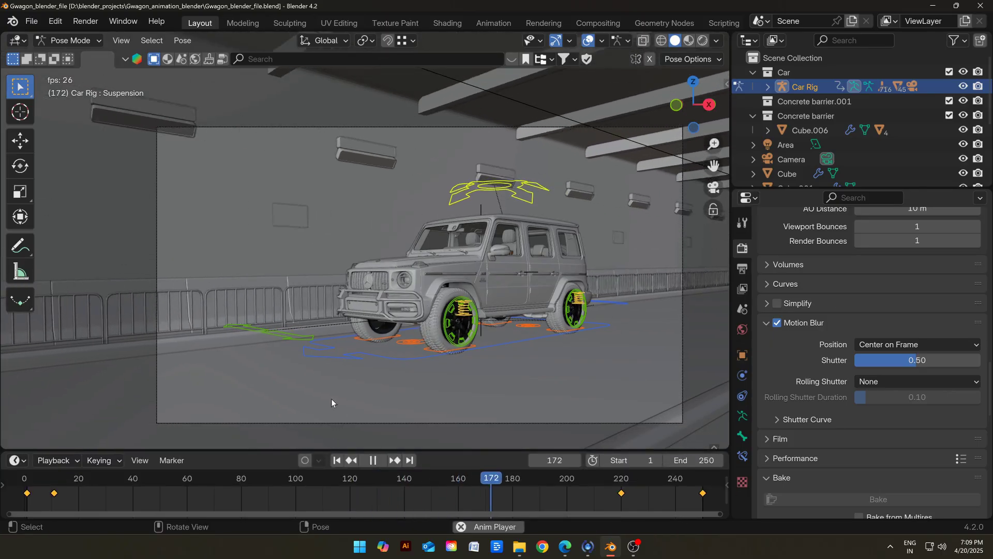